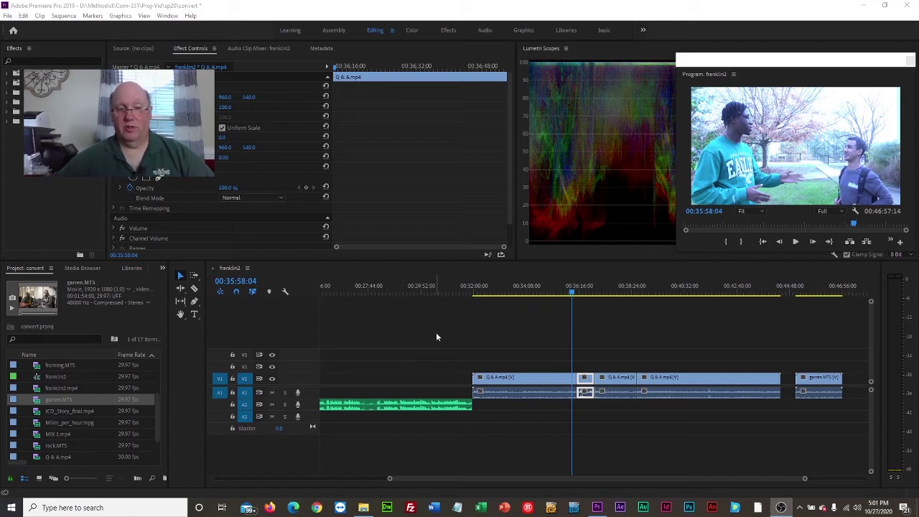
Step: Move the green audio clip from track A2 up to track A1 and enlarge track A1 to show its waveform
left_click_drag(533, 476, 469, 478)
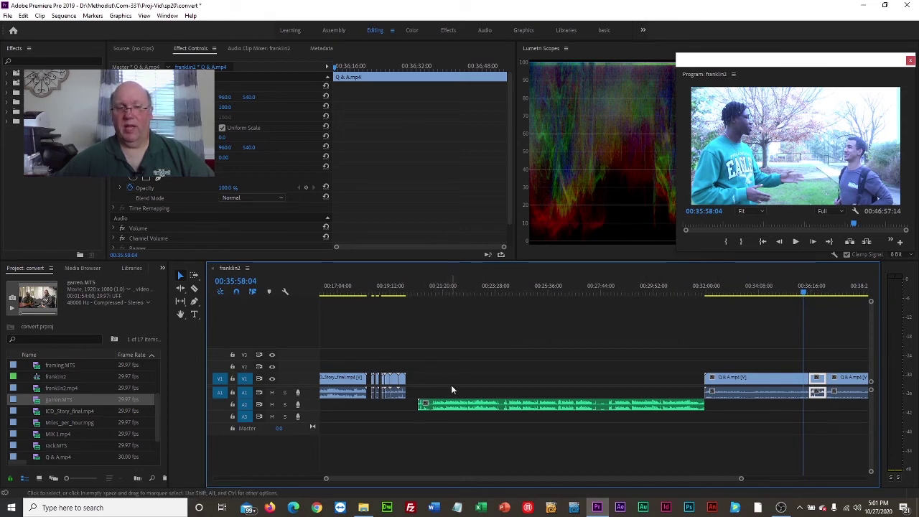
left_click_drag(449, 403, 448, 392)
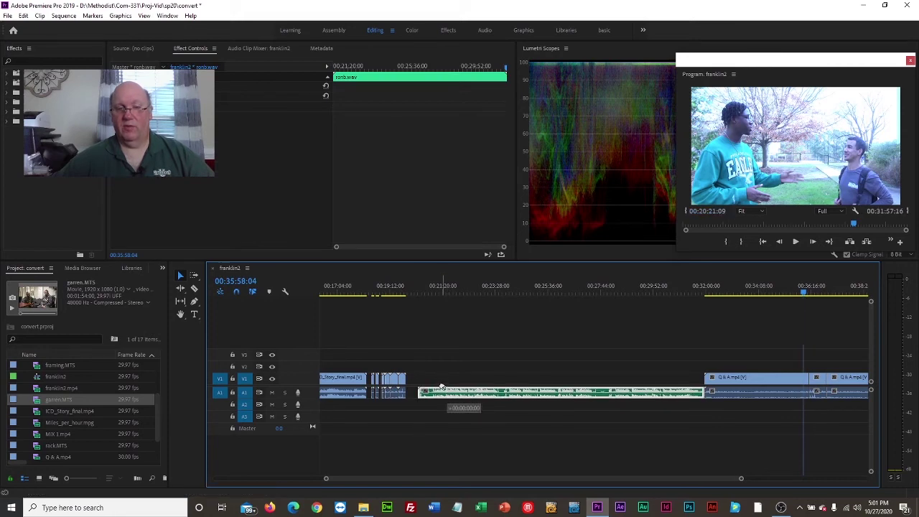
left_click(444, 286)
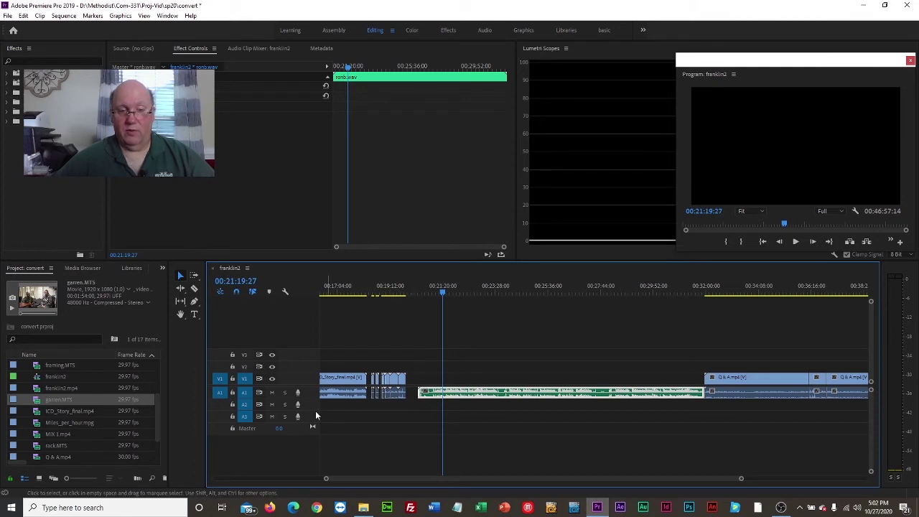
left_click_drag(309, 398, 306, 443)
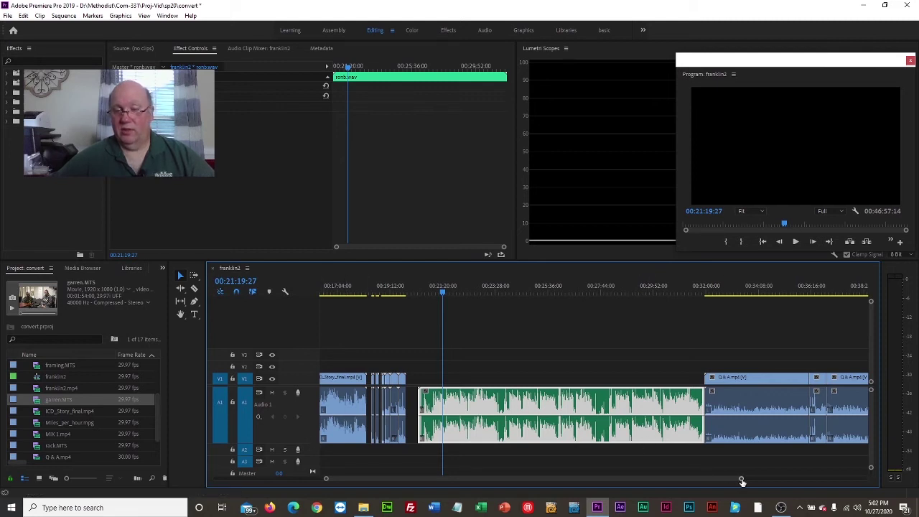
Step: Play the green audio clip from 00:21:19:04 and again from 00:21:21:29 to check its waveform and audio levels
left_click_drag(741, 481, 515, 486)
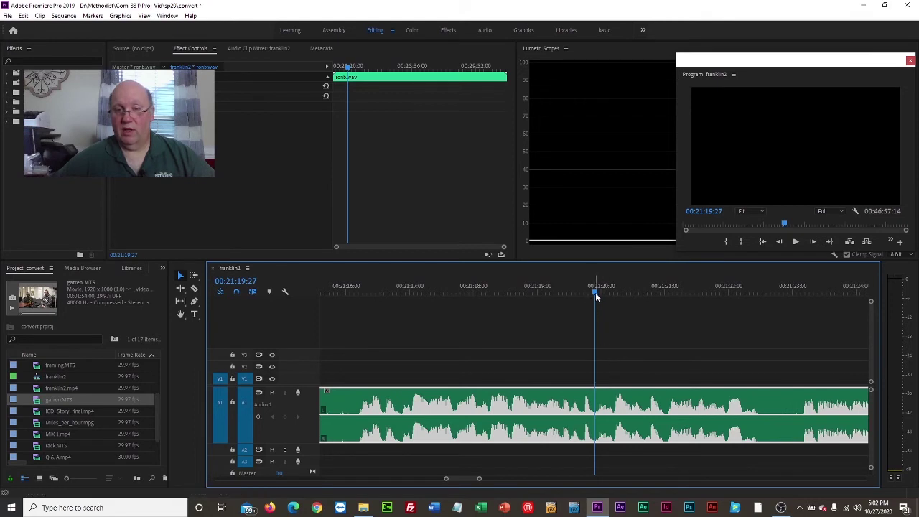
left_click_drag(595, 292, 545, 300)
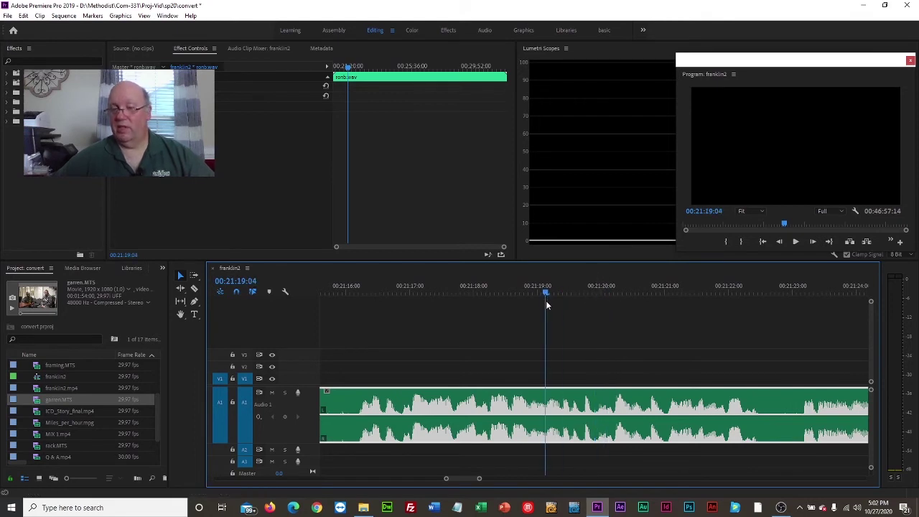
left_click(856, 507)
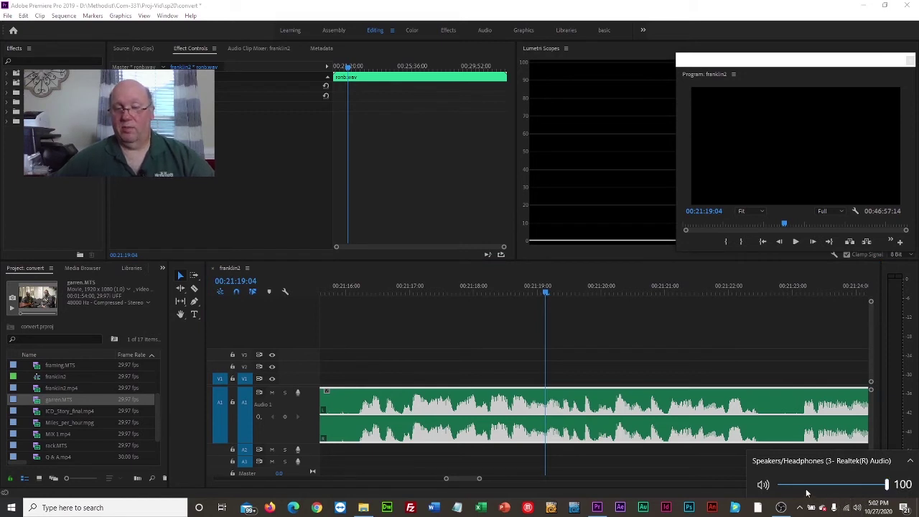
left_click(572, 377)
key("space")
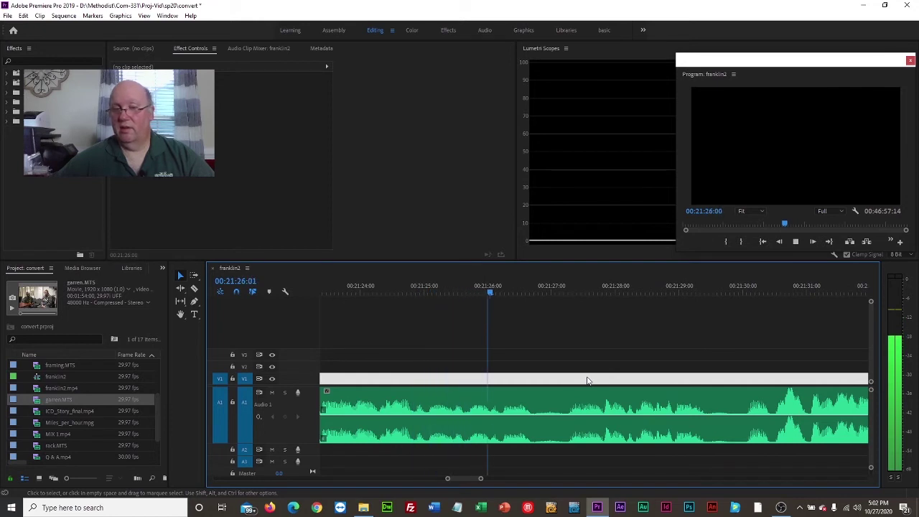
key("space")
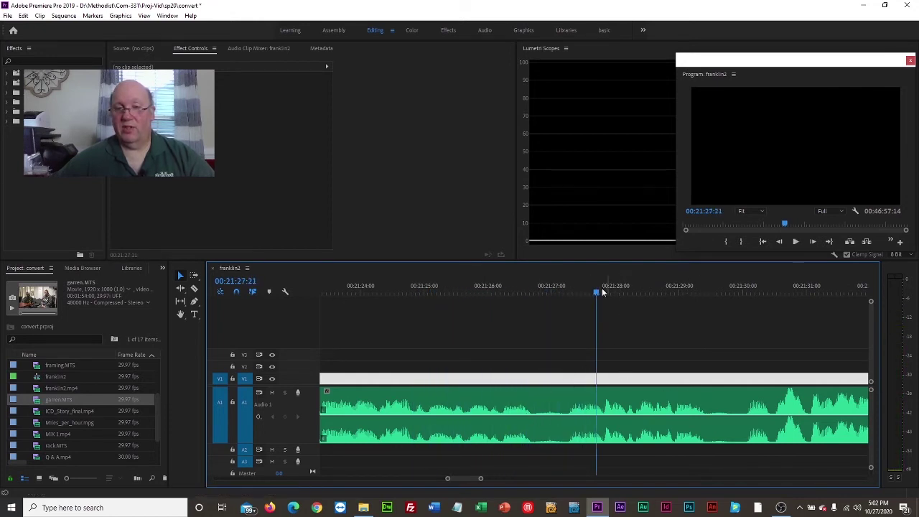
left_click_drag(597, 296, 383, 318)
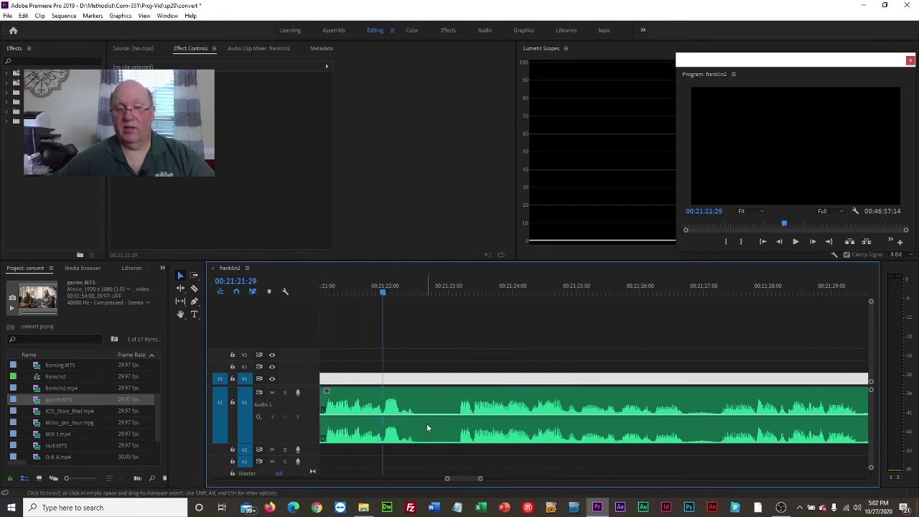
key("space")
key("space")
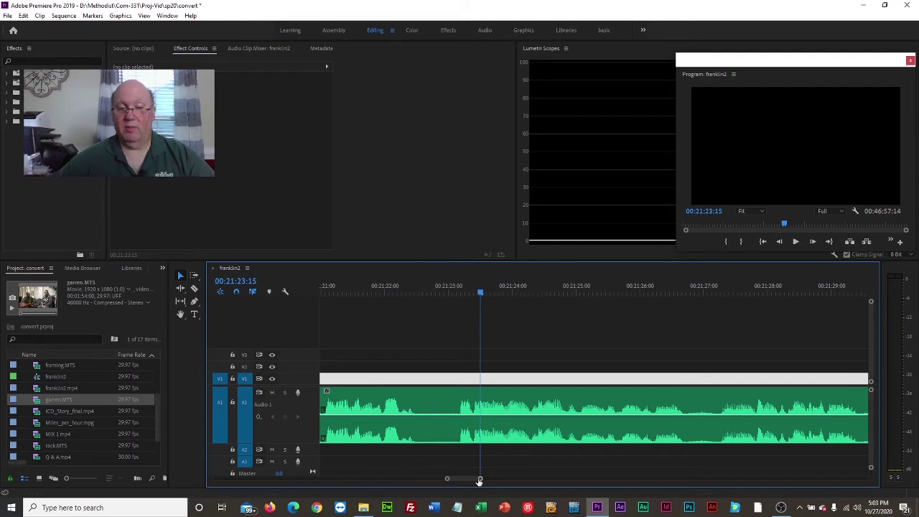
Step: Play the short Q & A.mp4 clip around 00:36:33 to compare its quieter speech with its loud peaks
left_click_drag(481, 479, 654, 477)
scroll(631, 480, "down", 10)
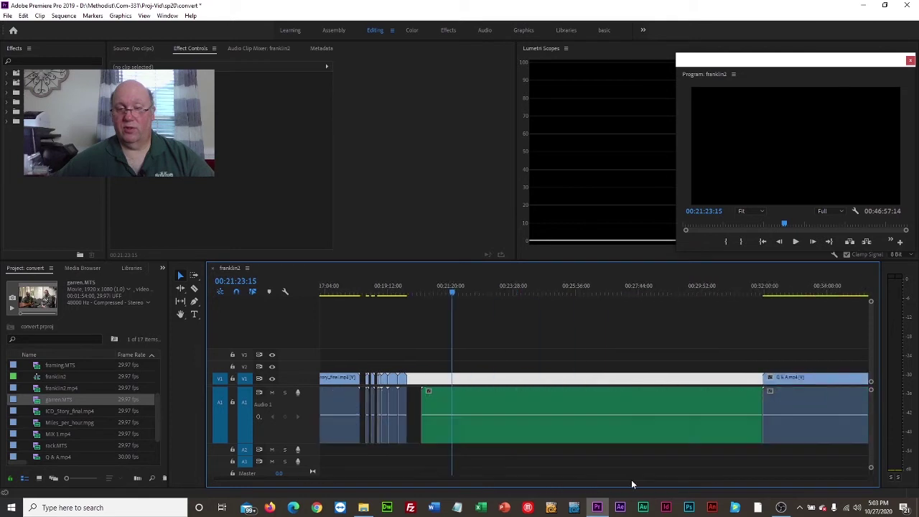
scroll(707, 481, "down", 1)
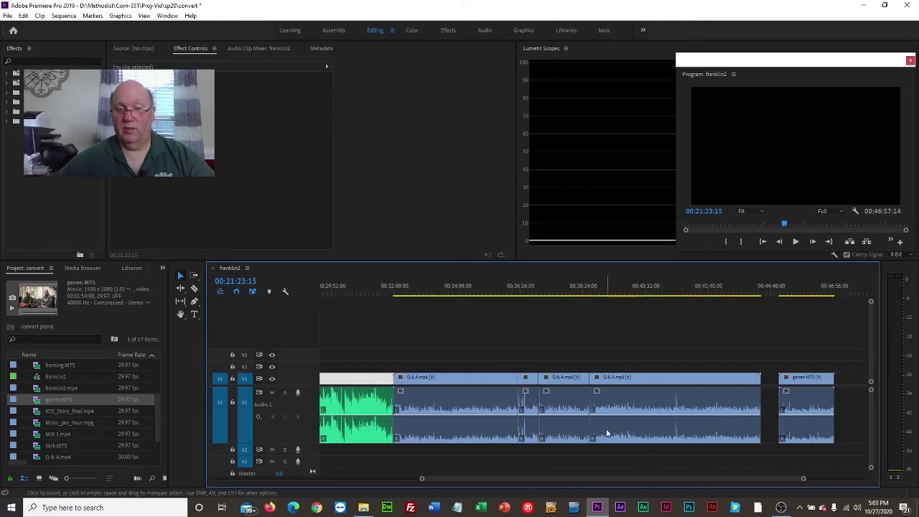
left_click(529, 289)
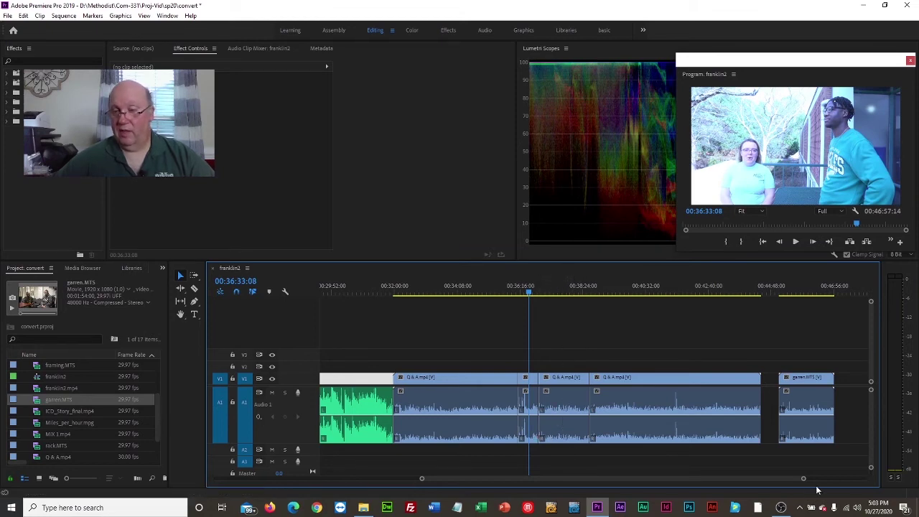
left_click_drag(802, 479, 636, 497)
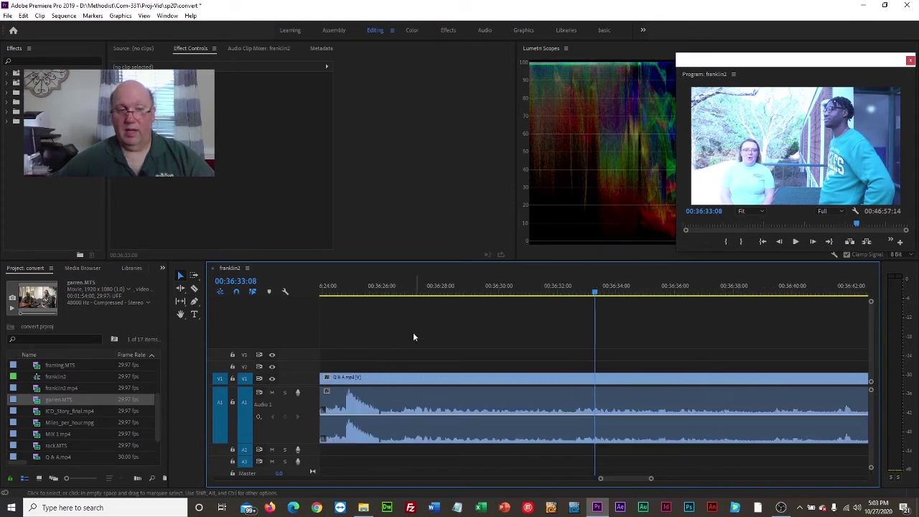
left_click(343, 292)
key("space")
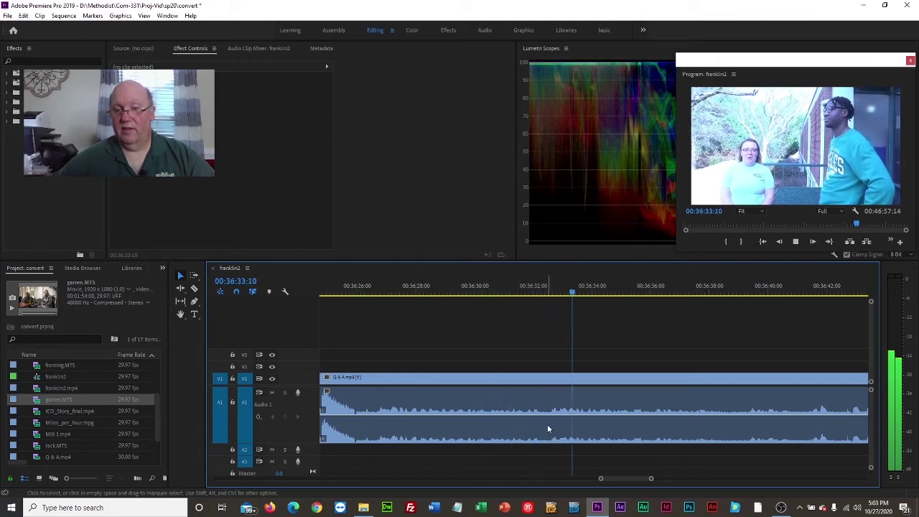
left_click(542, 297)
left_click_drag(541, 297, 547, 297)
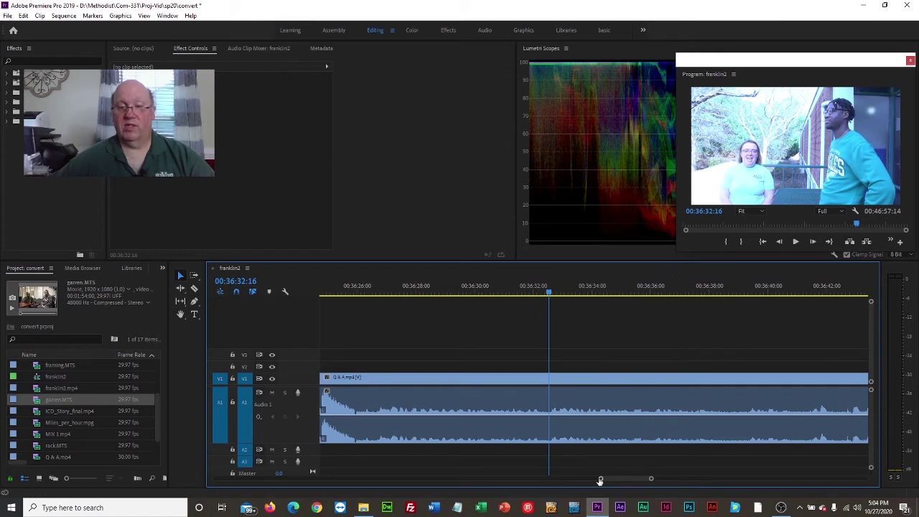
Step: Trim the end of the short Q & A.mp4 clip back to 00:36:41:02
left_click_drag(601, 478, 548, 479)
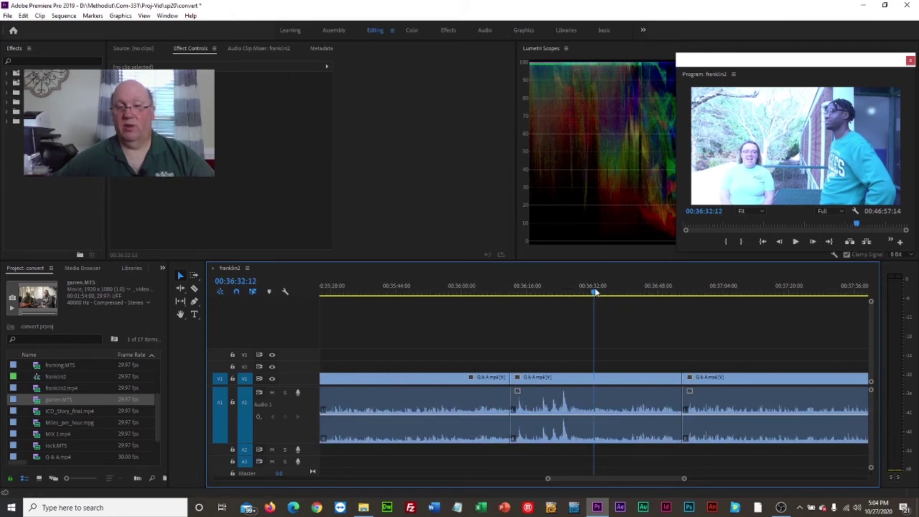
left_click(646, 295)
mouse_move(647, 295)
left_mouse_down()
mouse_move(679, 295)
mouse_move(610, 295)
mouse_move(632, 299)
left_mouse_up()
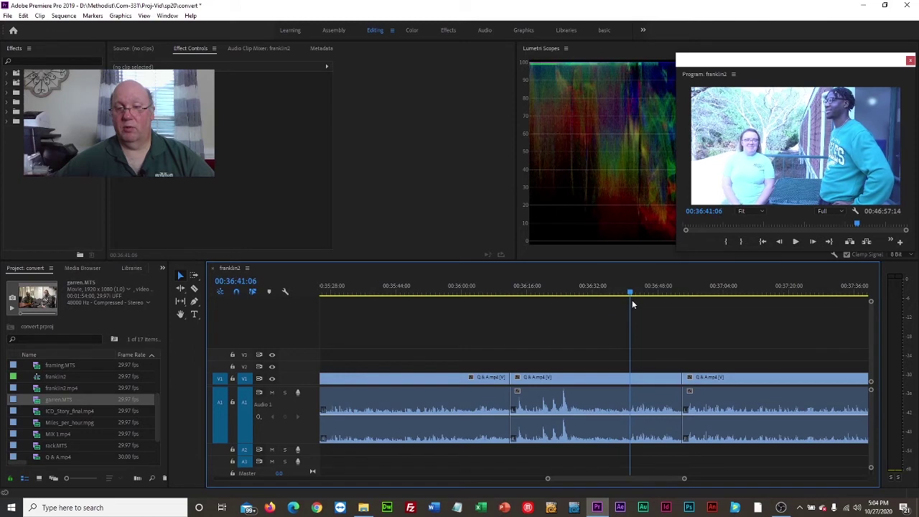
left_click_drag(682, 377, 629, 378)
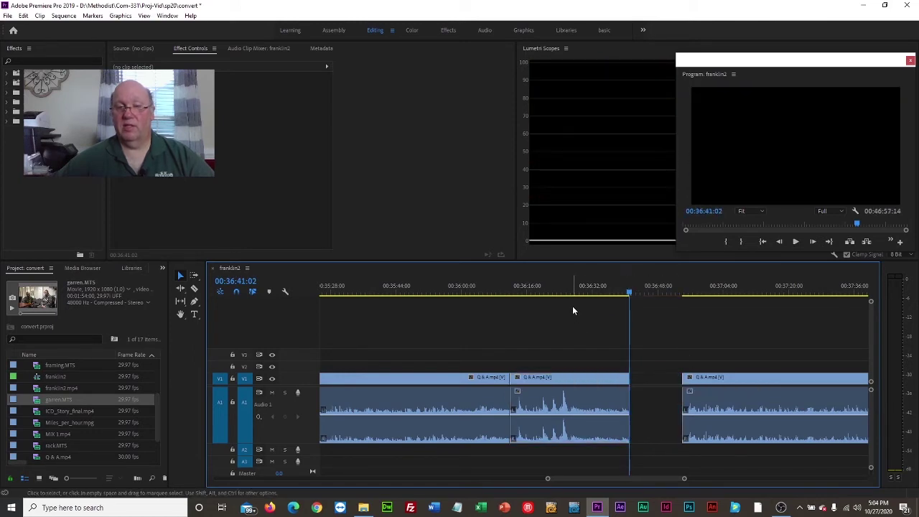
Step: Play the shortened Q & A.mp4 clip from 00:36:12:05 through its loud peaks to check the audio levels
left_click(572, 291)
left_click_drag(572, 290, 511, 297)
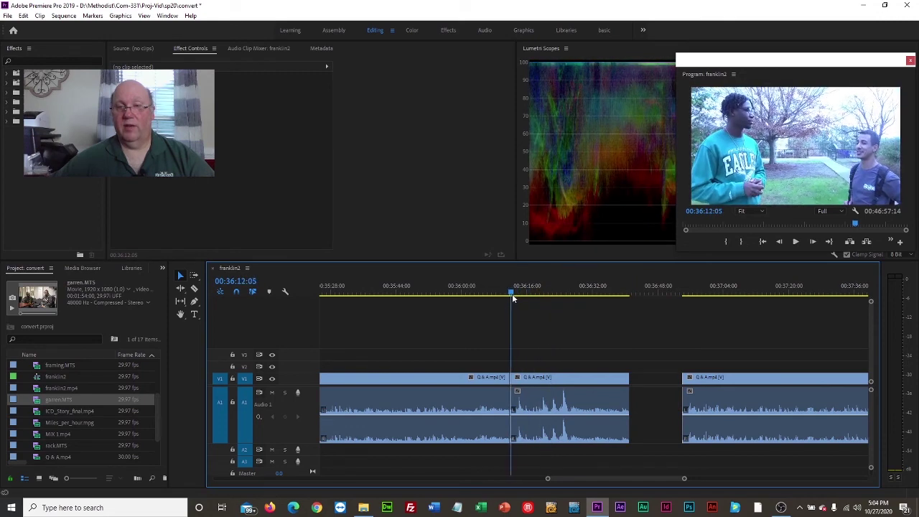
key("space")
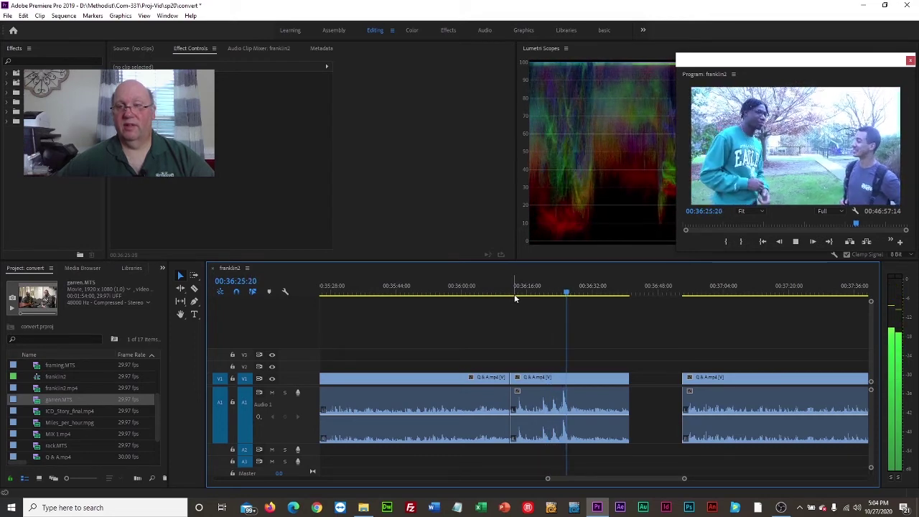
key("space")
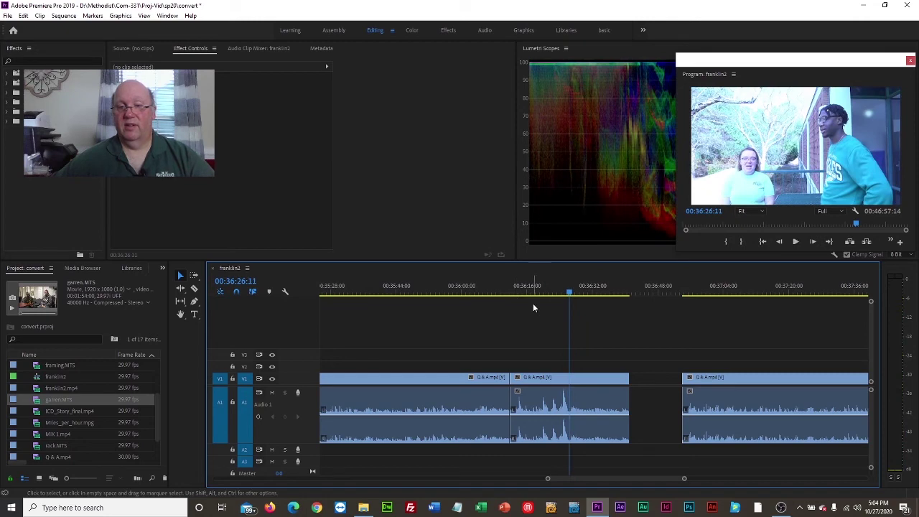
Step: Set the audio gain of the shortened Q & A.mp4 clip to 10 dB
left_click(591, 409)
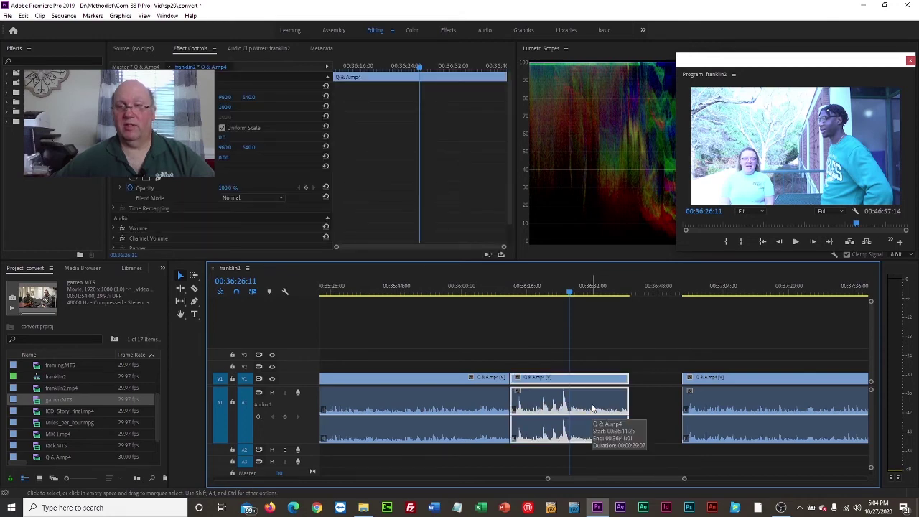
left_click_drag(571, 292, 569, 292)
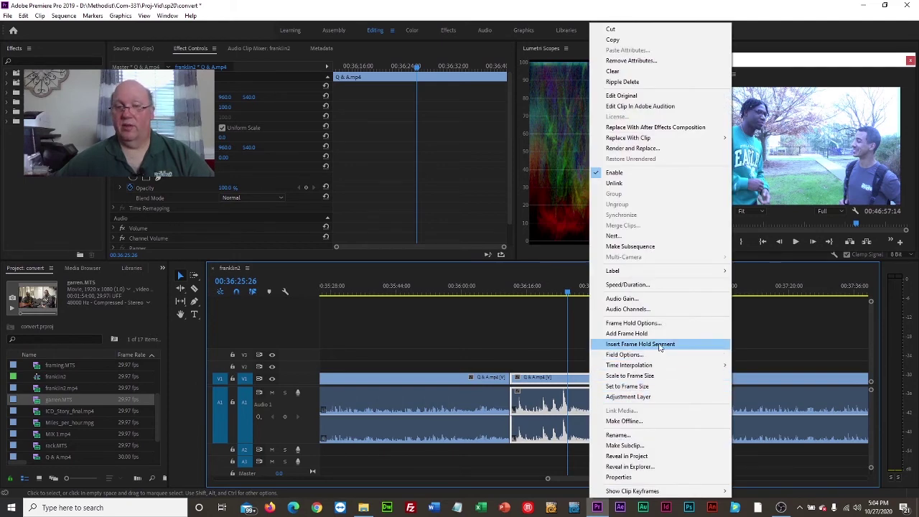
left_click(646, 301)
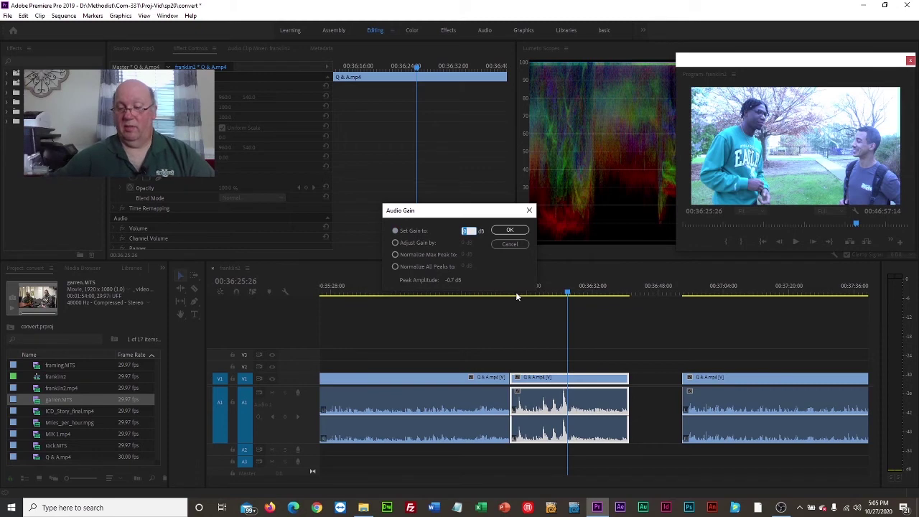
type("10")
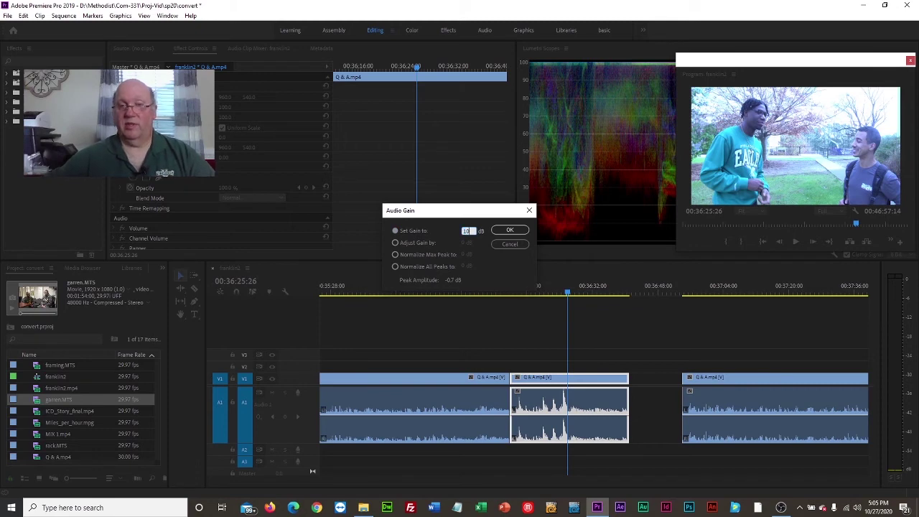
left_click(511, 229)
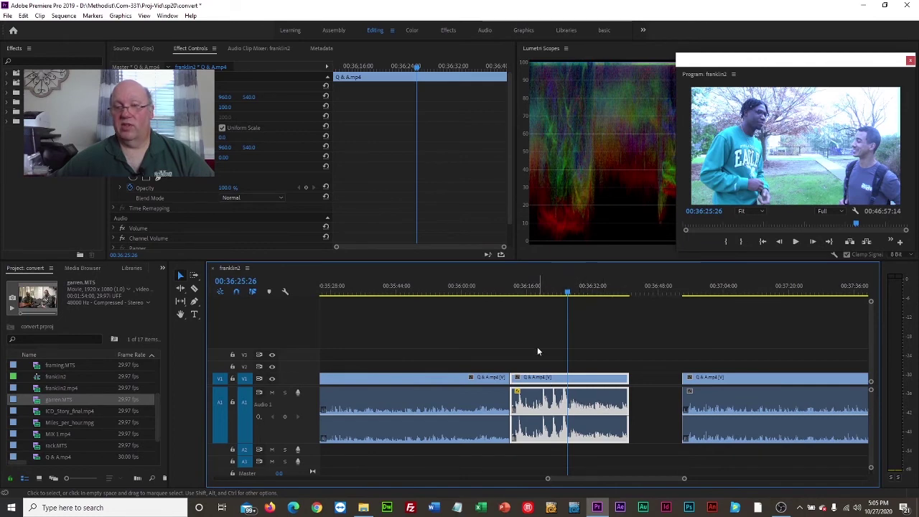
Step: Play the shortened Q & A.mp4 clip from 00:36:25:26 to check its new level and examine its waveform closely
key("space")
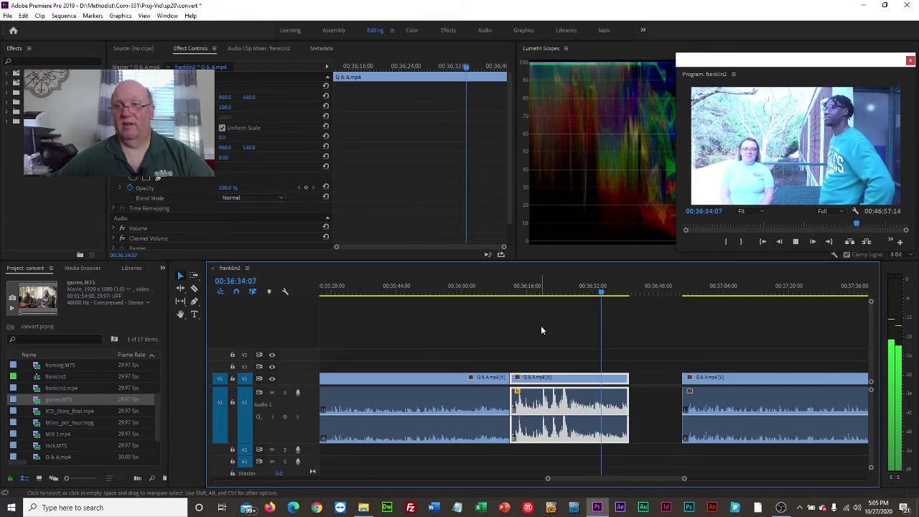
key("space")
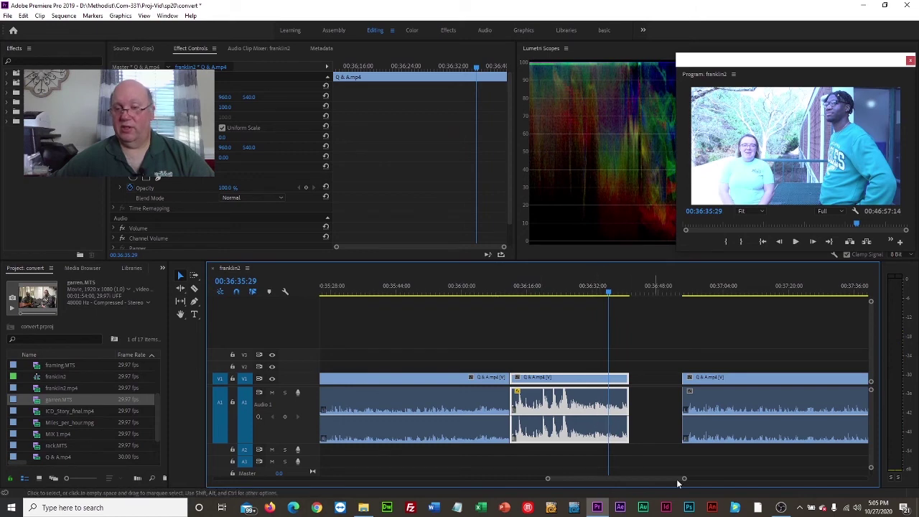
left_click_drag(684, 479, 644, 481)
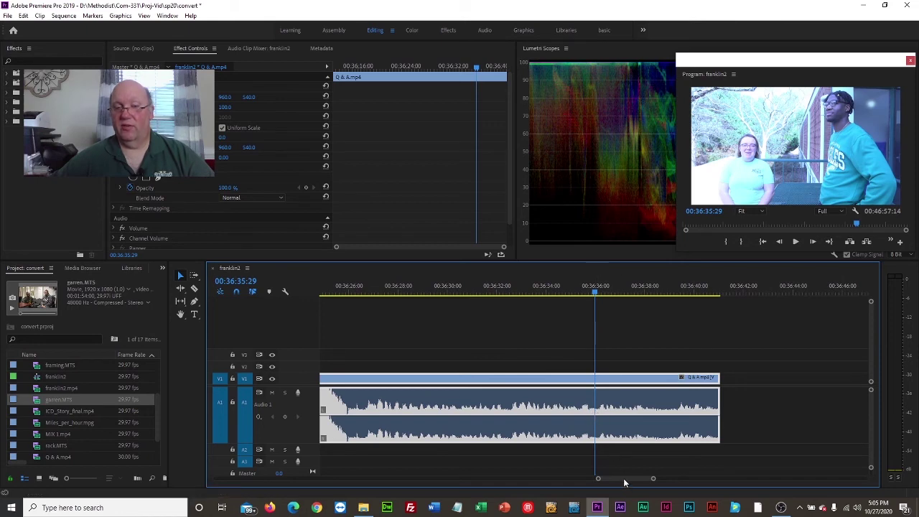
Step: Play the green audio clip from about 00:27:36 and again from about 00:27:46 to compare its quiet passages
left_click_drag(624, 483, 531, 483)
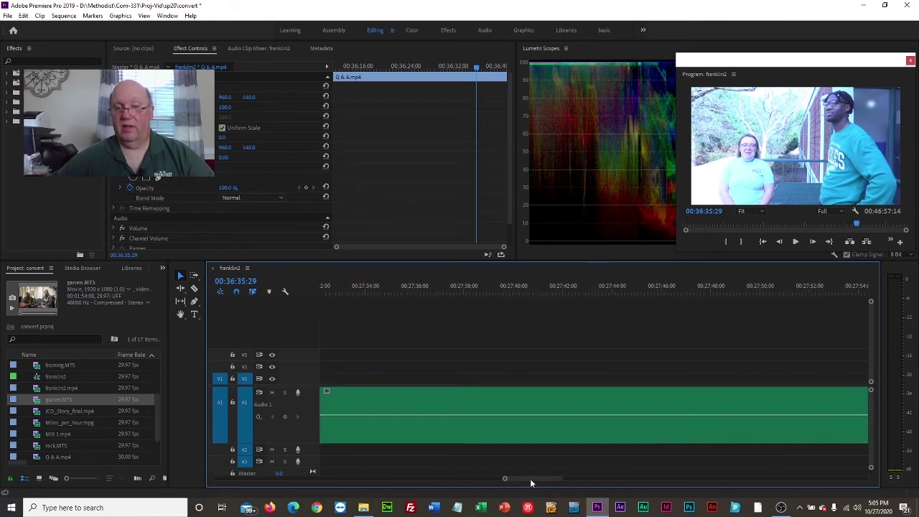
left_click(409, 287)
key("space")
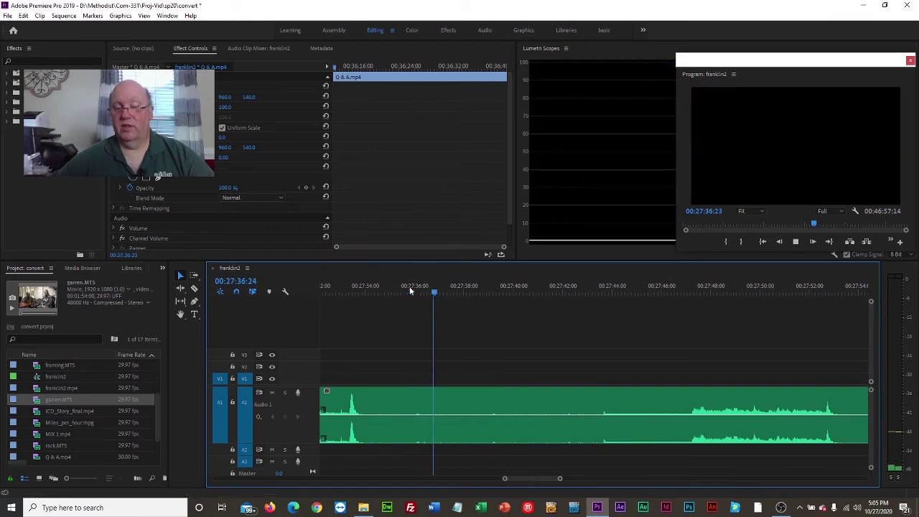
left_click(675, 289)
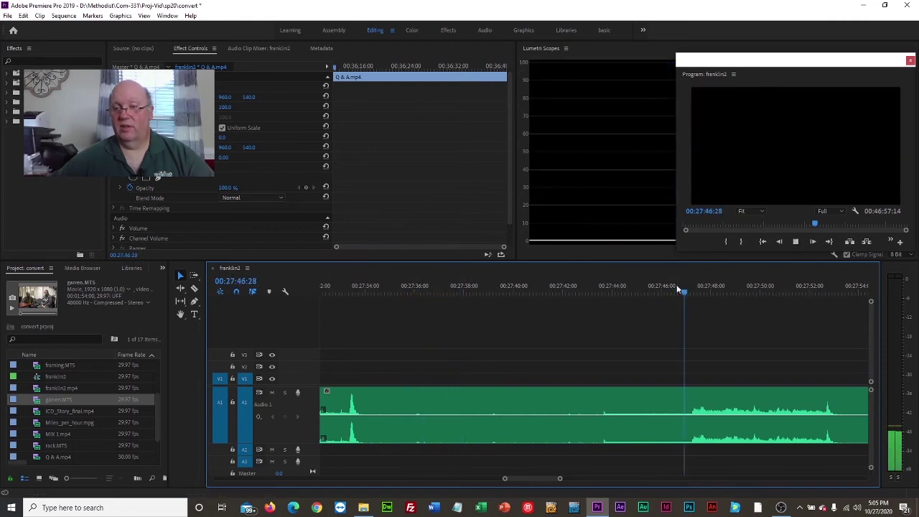
key("space")
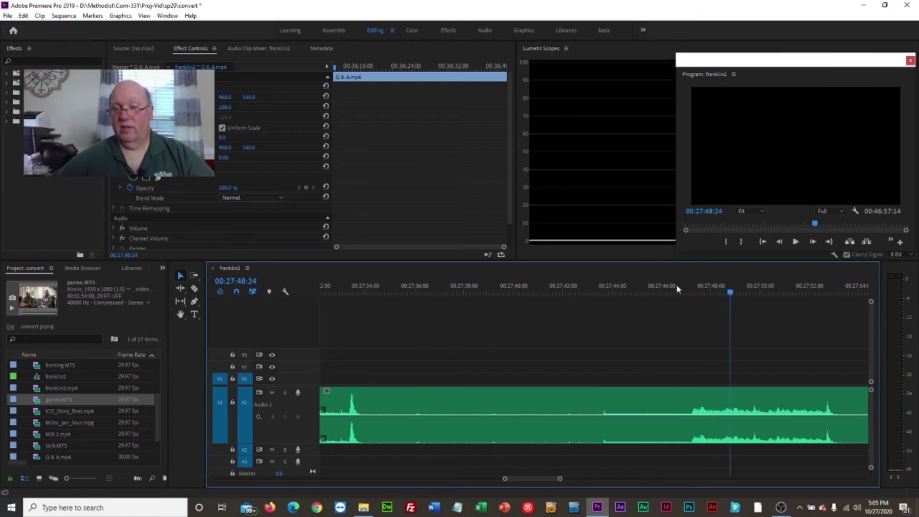
Step: Play the green audio clip from about 00:25:50 through its louder passage to check the levels
left_click_drag(531, 476, 512, 481)
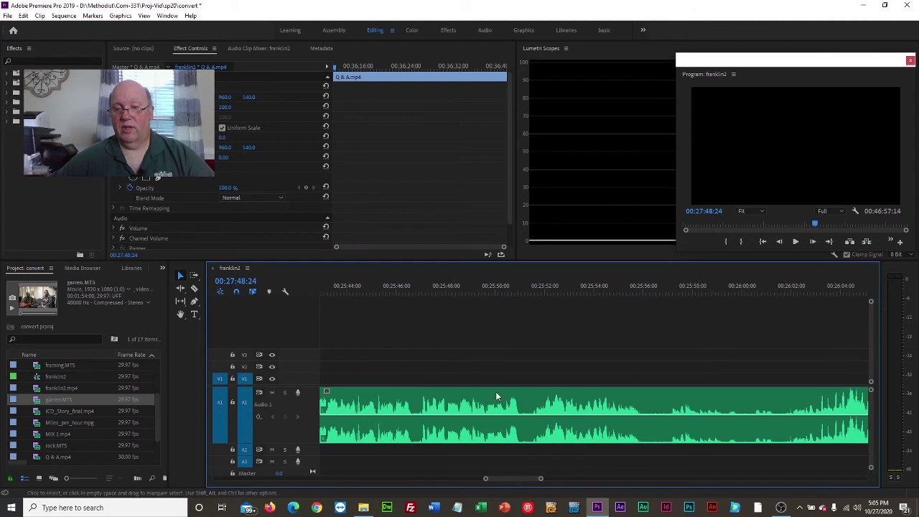
left_click(497, 288)
key("space")
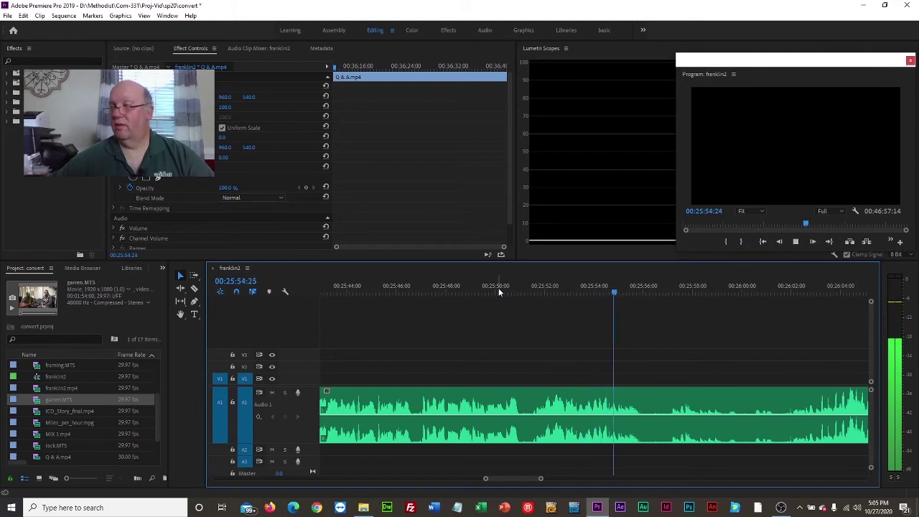
key("space")
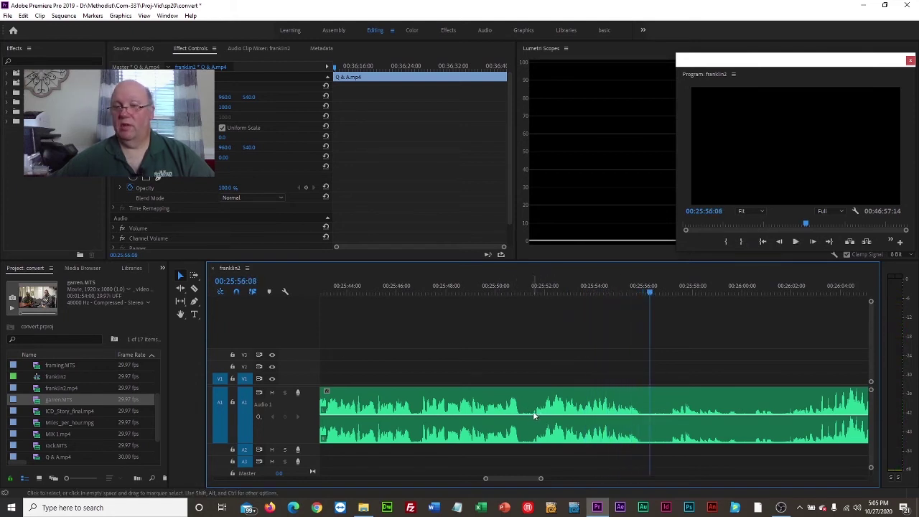
Step: Split the Q & A.mp4 clip at 00:36:32:05 and select the part after the cut
left_click_drag(541, 481, 703, 481)
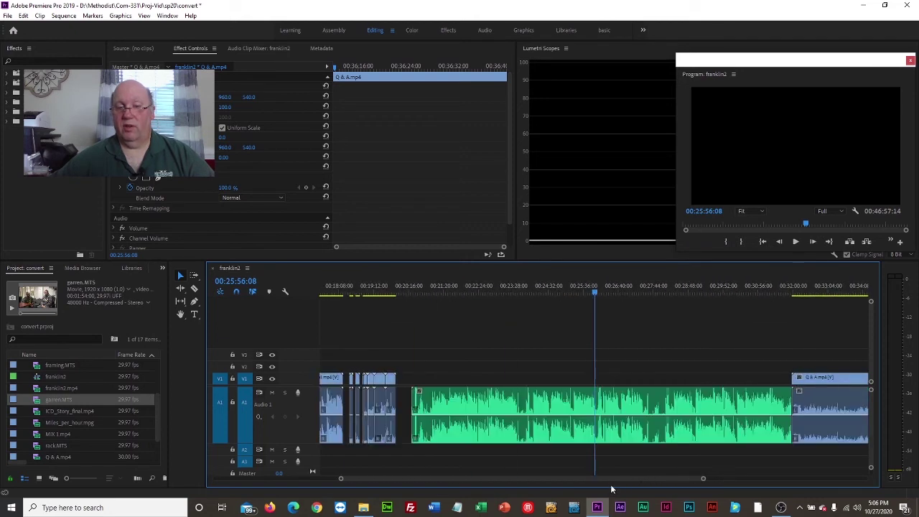
left_click_drag(612, 481, 679, 480)
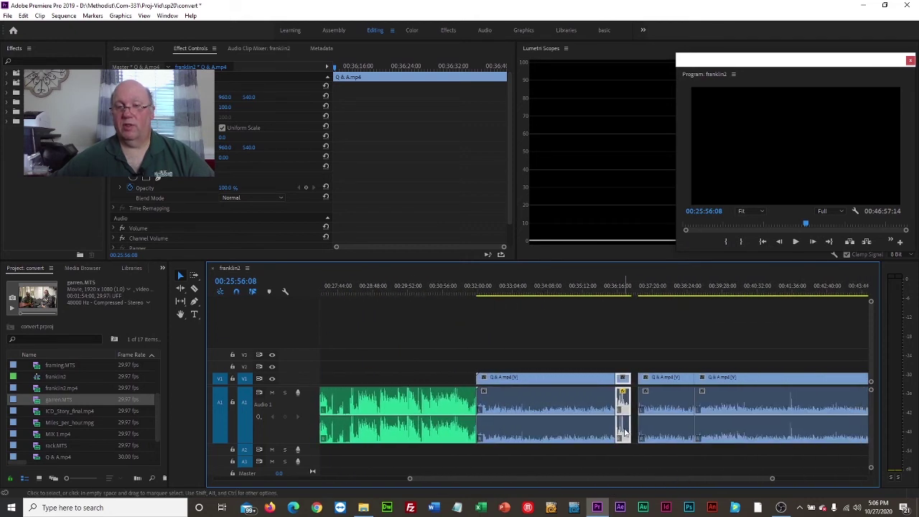
left_click(622, 290)
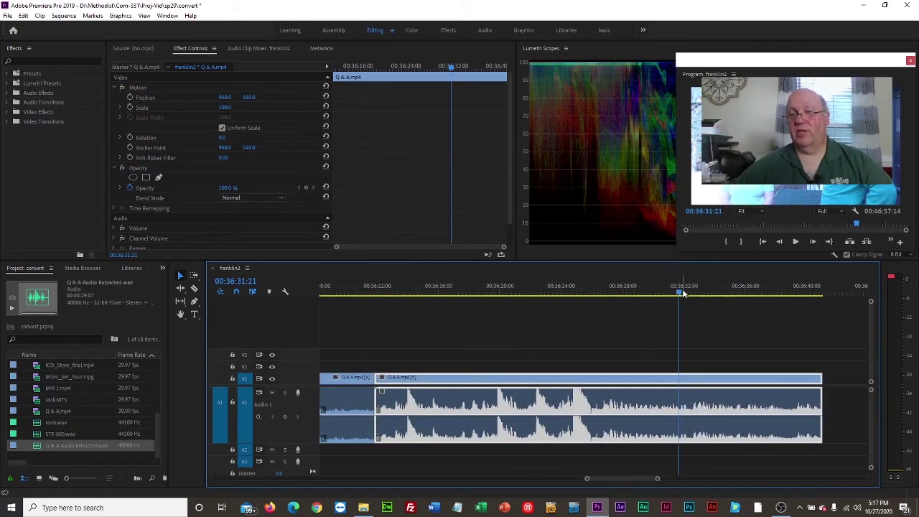
left_click_drag(681, 294, 687, 294)
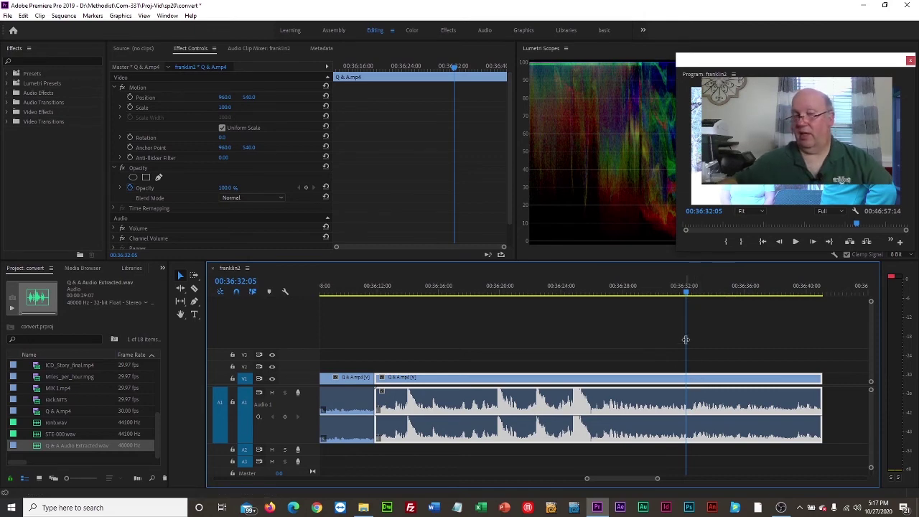
key("ctrl+k")
left_click(728, 380)
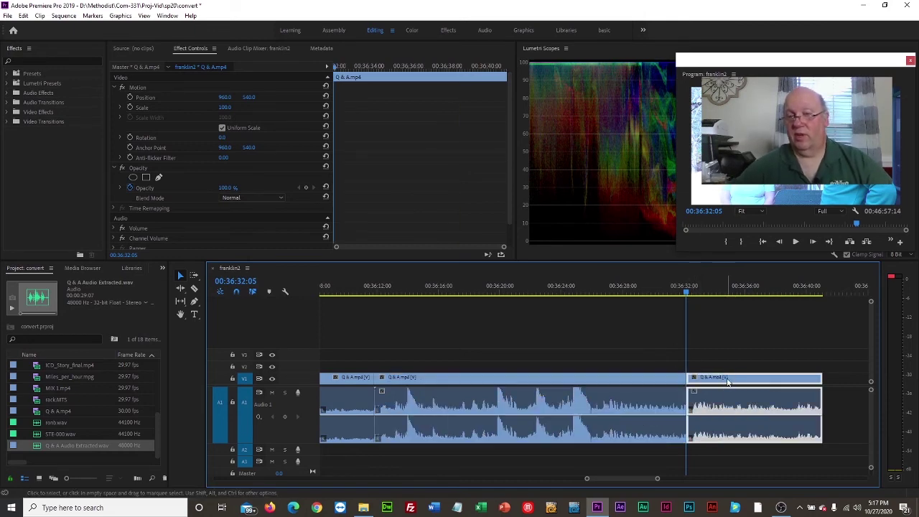
Step: Play the split-off Q & A.mp4 segment from 00:36:32:05 to check its level, then send it to Adobe Audition for editing
key("space")
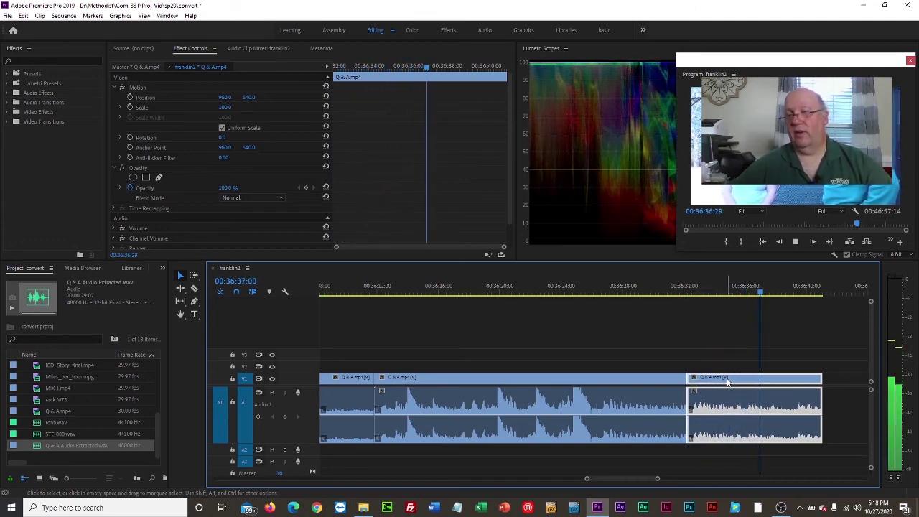
key("space")
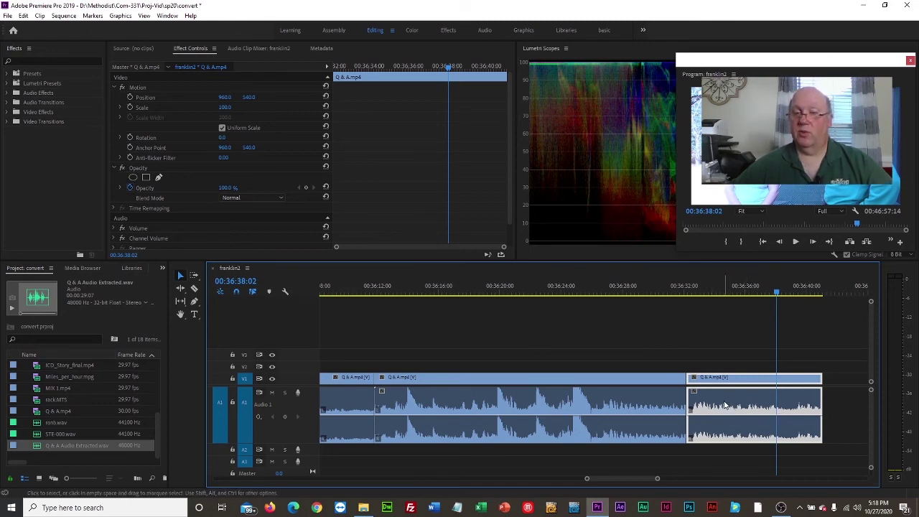
right_click(747, 405)
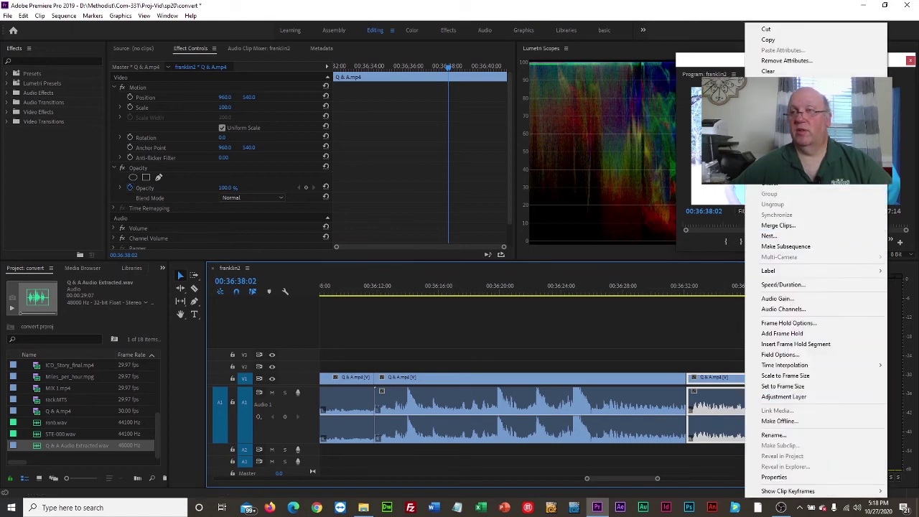
left_click(804, 105)
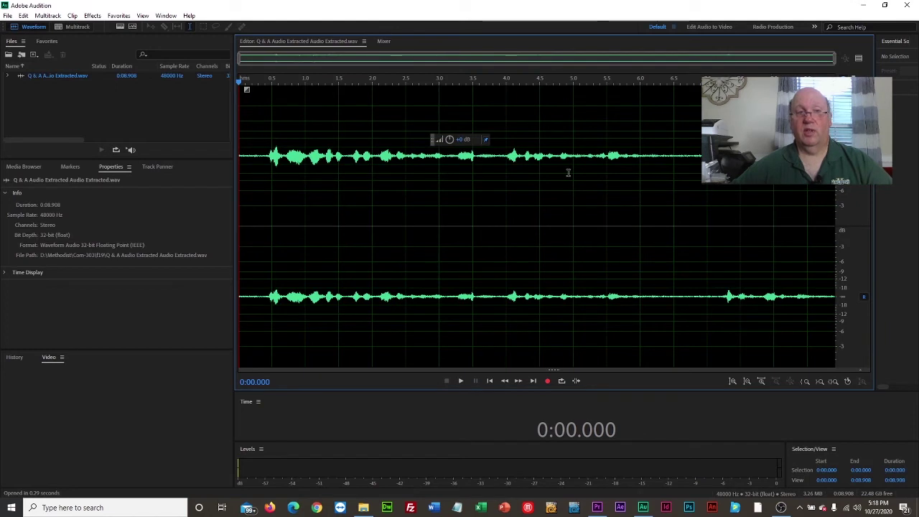
Step: Play the extracted Q & A audio from its start and amplify the whole waveform so its speech peaks are much louder
key("space")
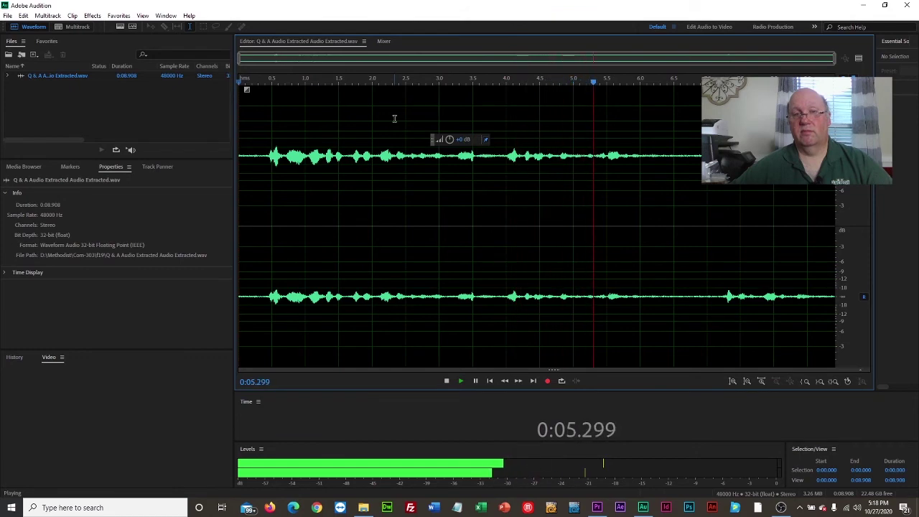
key("space")
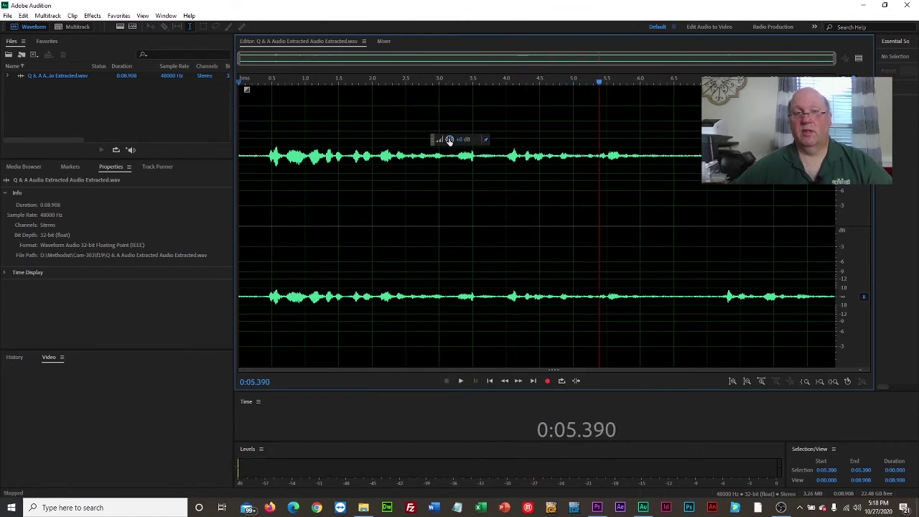
left_click_drag(449, 140, 521, 136)
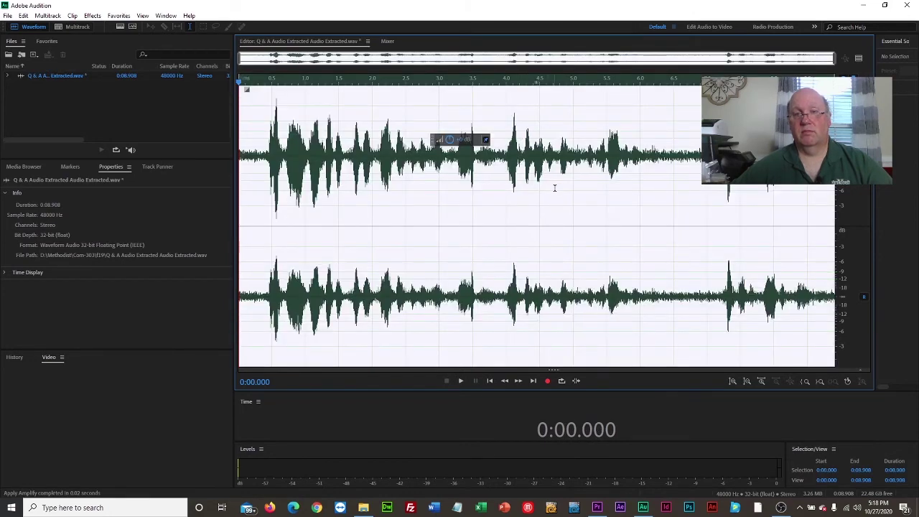
left_click(520, 196)
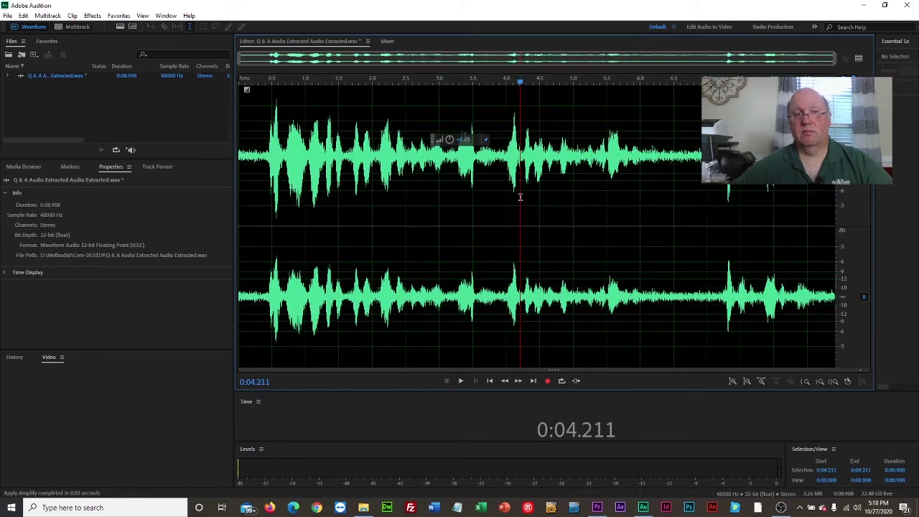
Step: Play the amplified Q & A audio from about 0.3 seconds to check its speech and background noise
left_click(260, 83)
key("space")
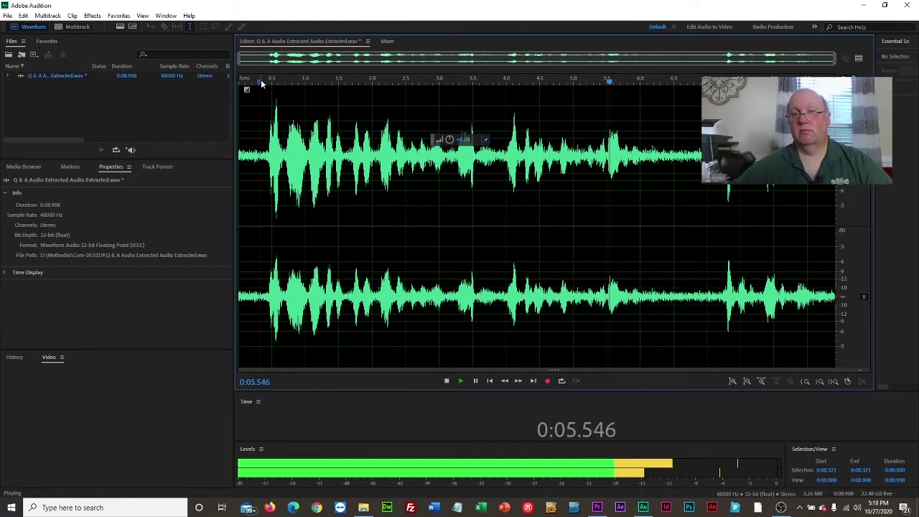
key("space")
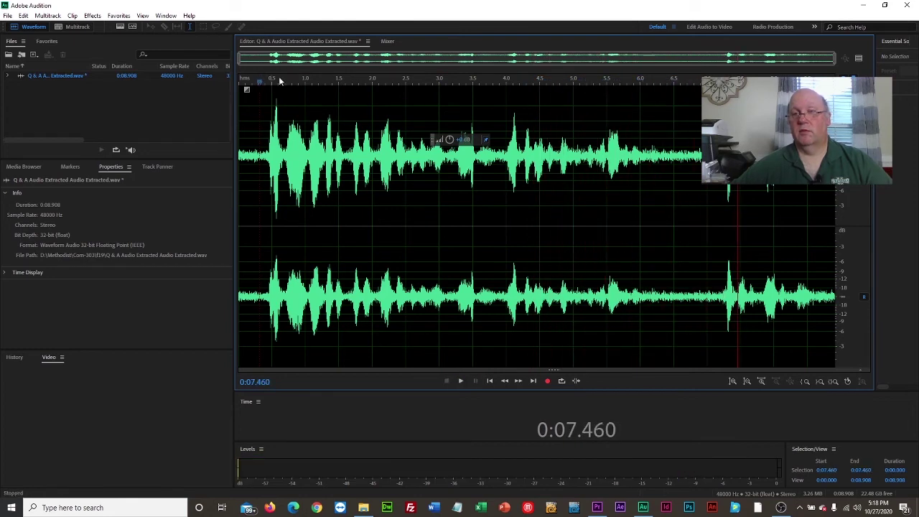
Step: Capture a noise print from the speech-free passage between 0:06.000 and 0:07.214
left_click_drag(738, 83, 643, 84)
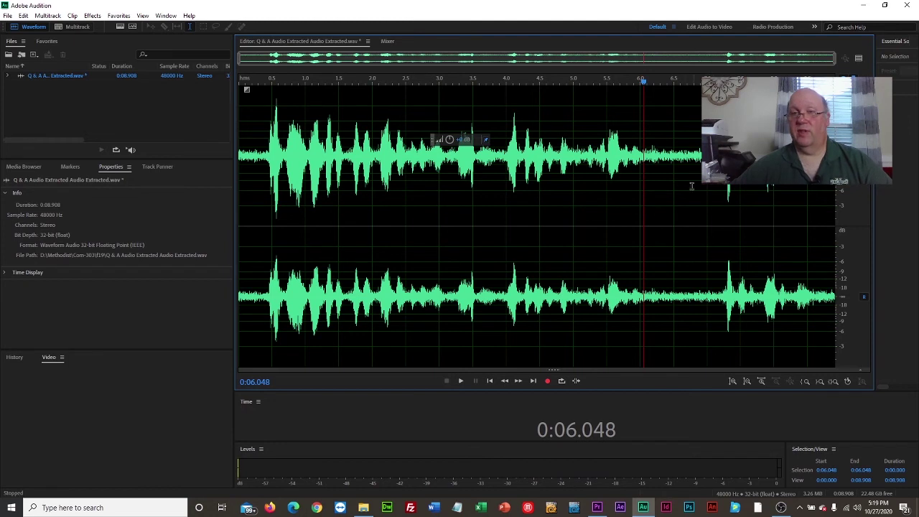
left_click_drag(641, 229, 720, 224)
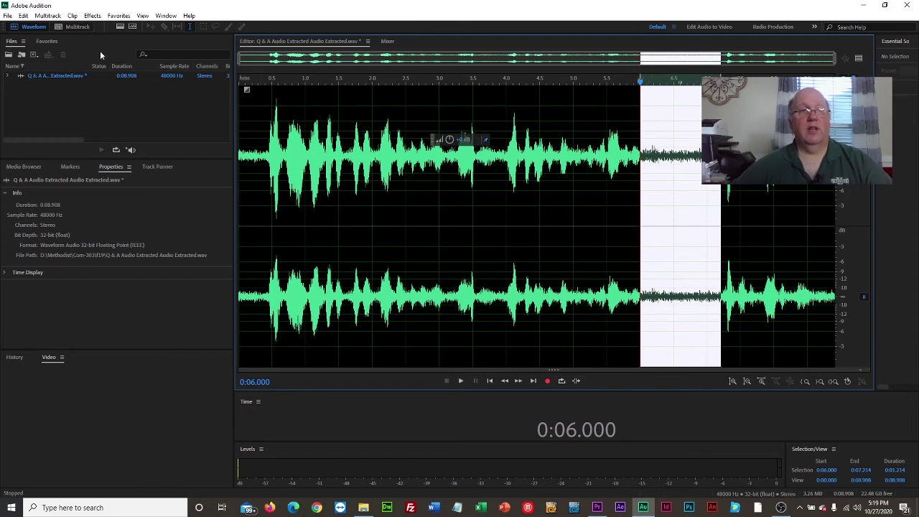
left_click(93, 16)
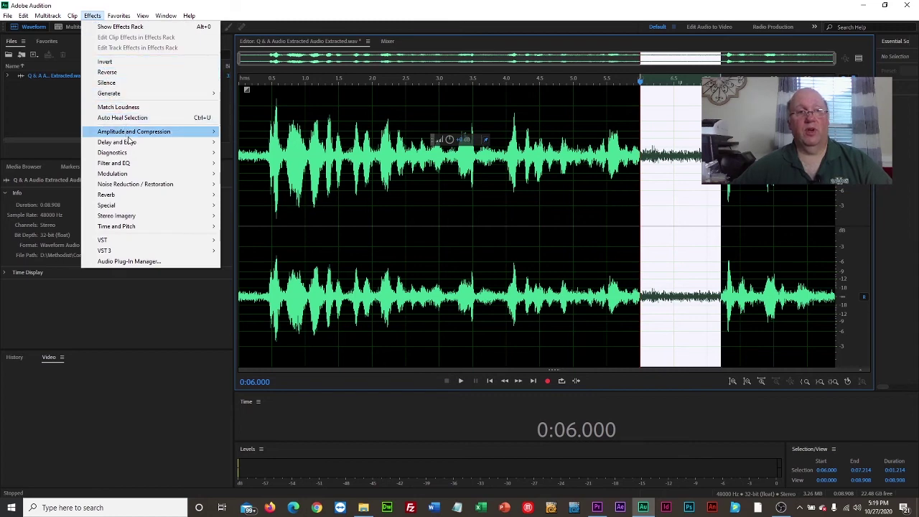
mouse_move(143, 185)
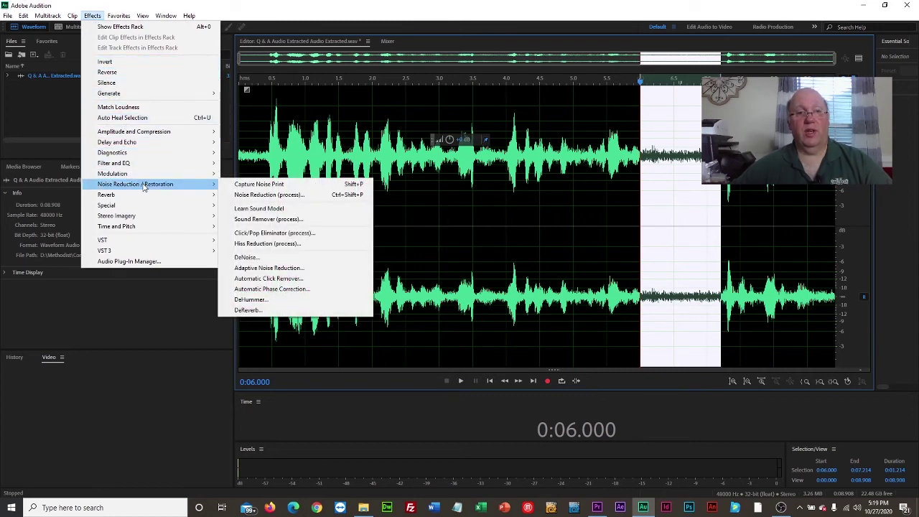
left_click(258, 185)
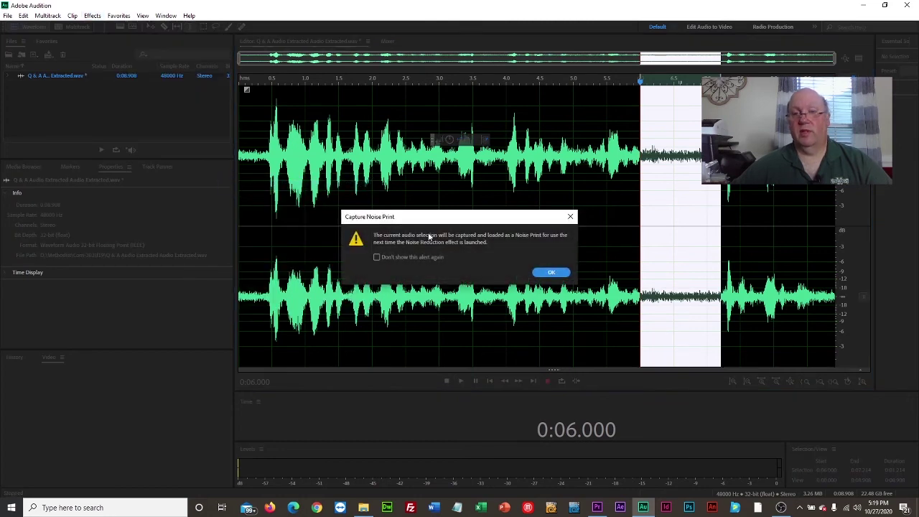
left_click(550, 273)
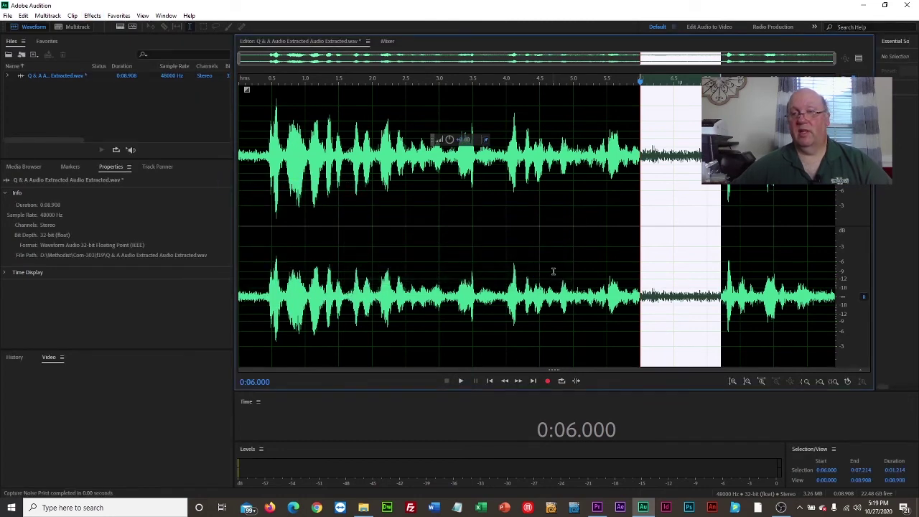
Step: Apply Noise Reduction to the entire file with the captured noise print, at 100% noise reduction and reduced by 1 dB
left_click(616, 200)
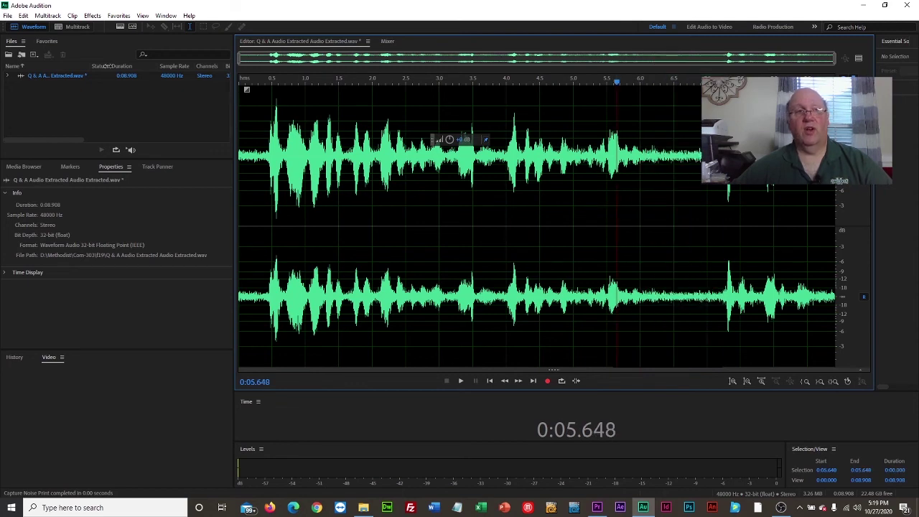
left_click(92, 15)
mouse_move(149, 185)
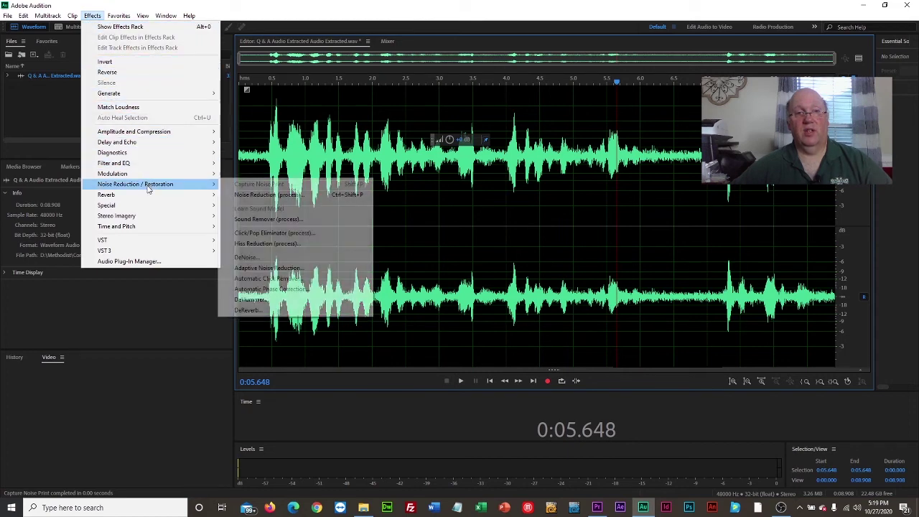
left_click(269, 195)
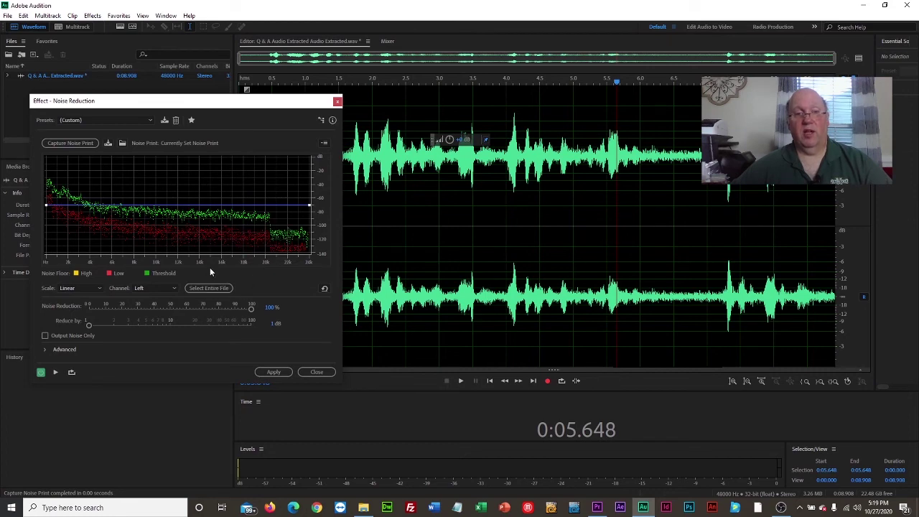
mouse_move(250, 311)
left_mouse_down()
mouse_move(78, 305)
mouse_move(268, 307)
left_mouse_up()
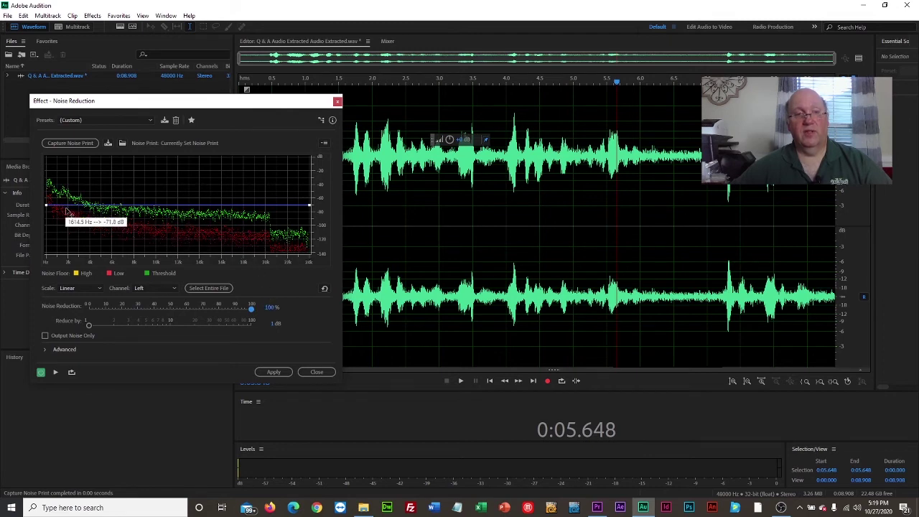
left_click(274, 371)
left_click(459, 249)
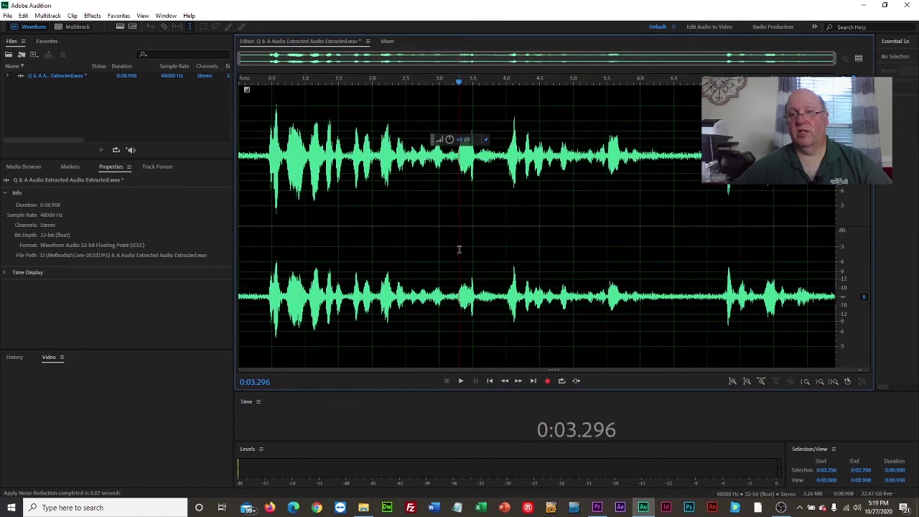
Step: Play the noise-reduced audio from about 0.3 seconds to hear how much background noise remains
left_click(258, 83)
key("space")
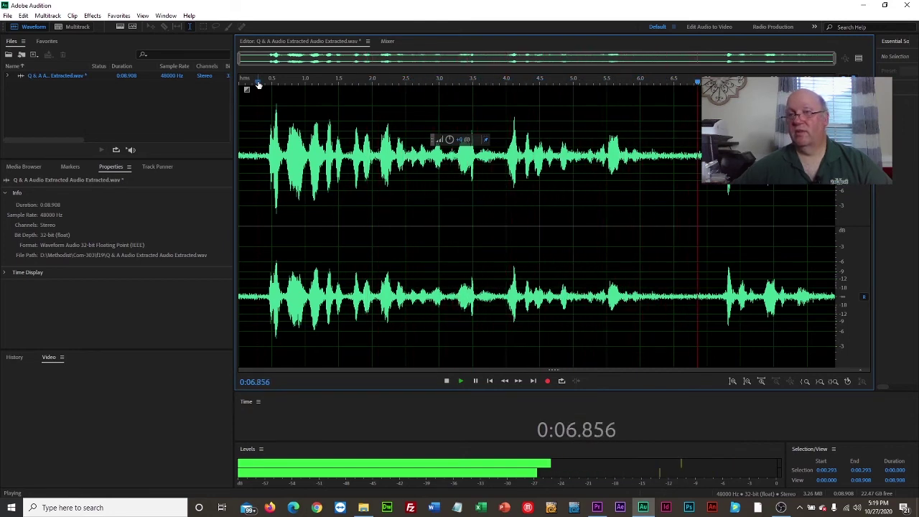
key("space")
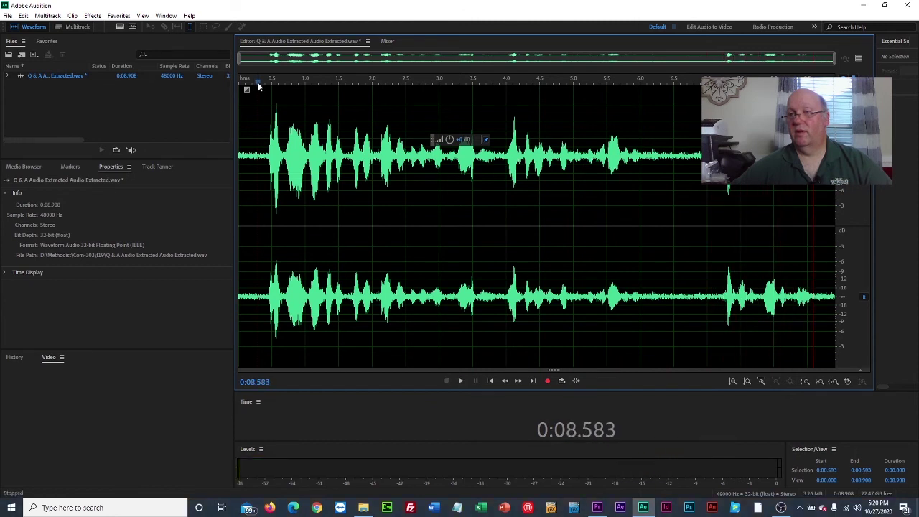
Step: Undo and redo the noise reduction to compare the waveform before and after the effect
left_click_drag(625, 85, 648, 81)
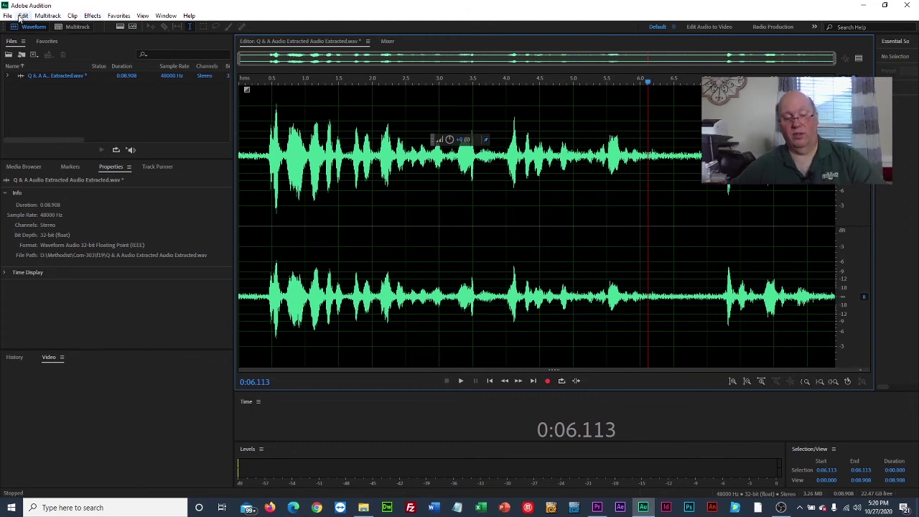
key("ctrl+a")
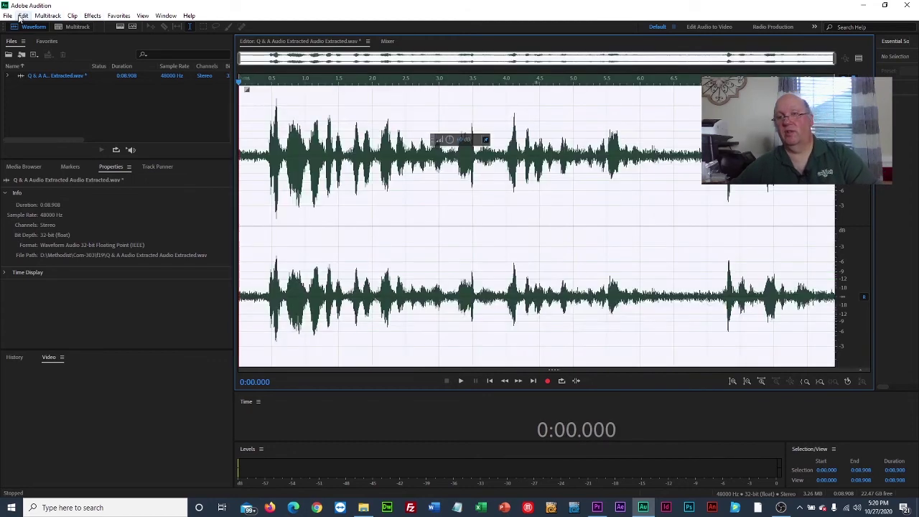
left_click(24, 16)
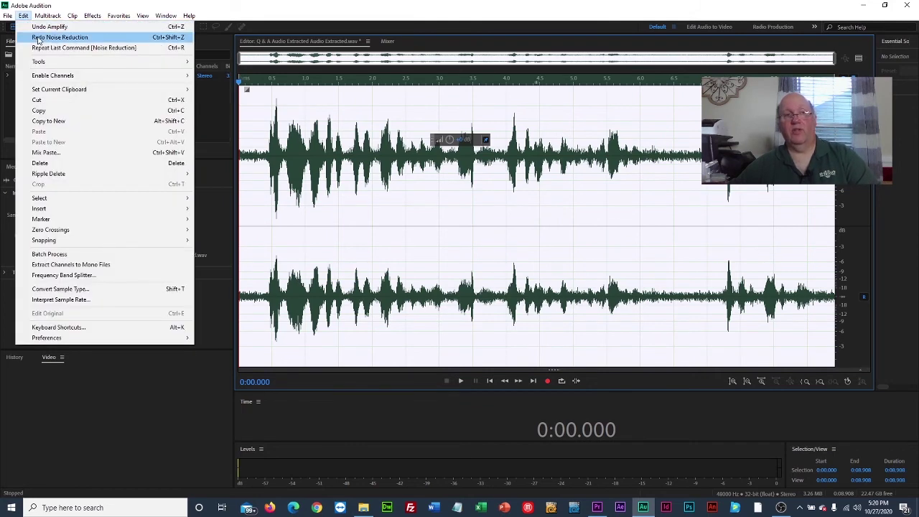
left_click(38, 38)
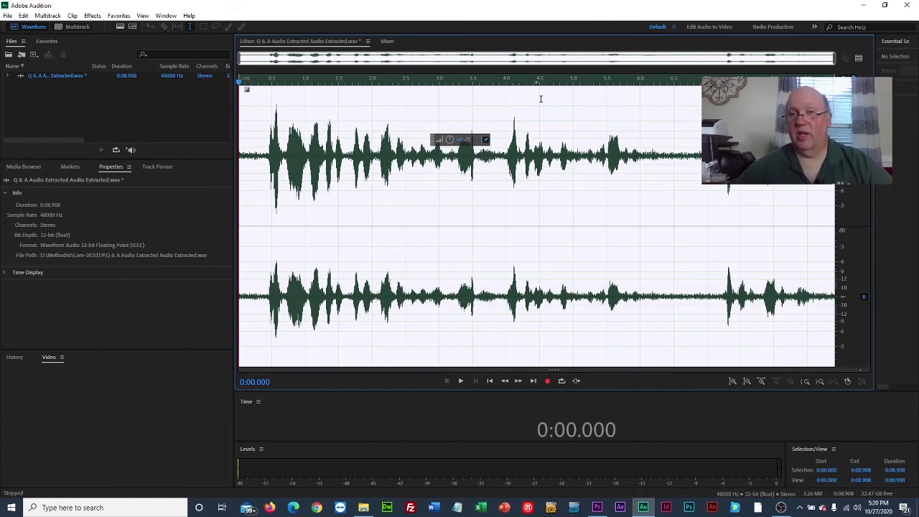
Step: Play the noise-reduced audio from about 3.9 seconds and again from about 3.4 seconds to judge how the voice sounds
left_click(502, 87)
key("space")
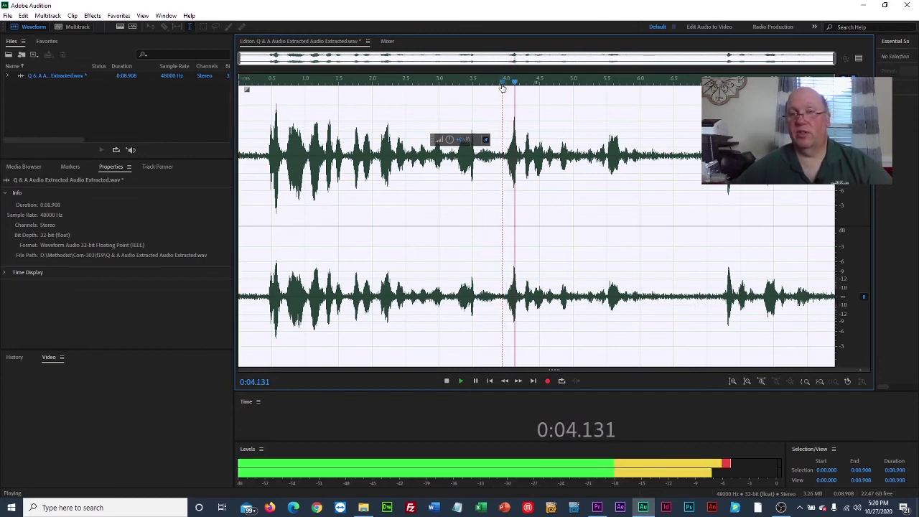
key("space")
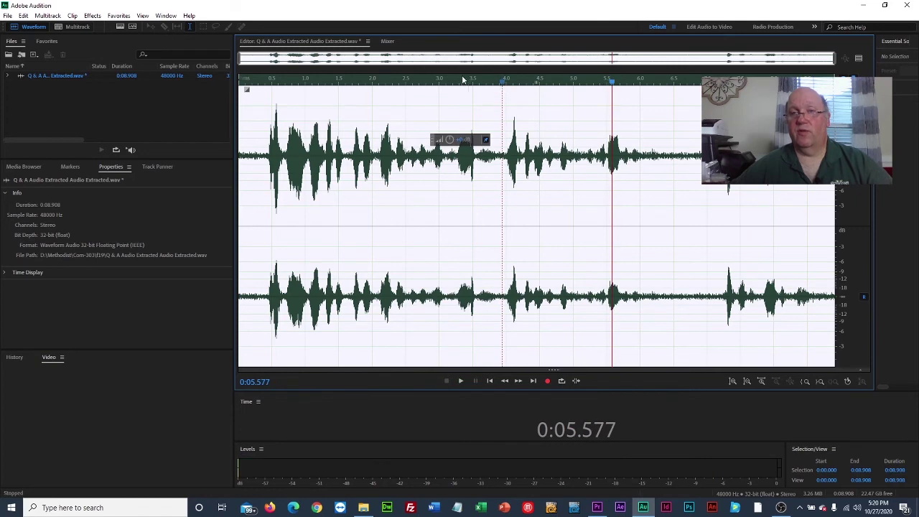
left_click(468, 82)
key("space")
key("space")
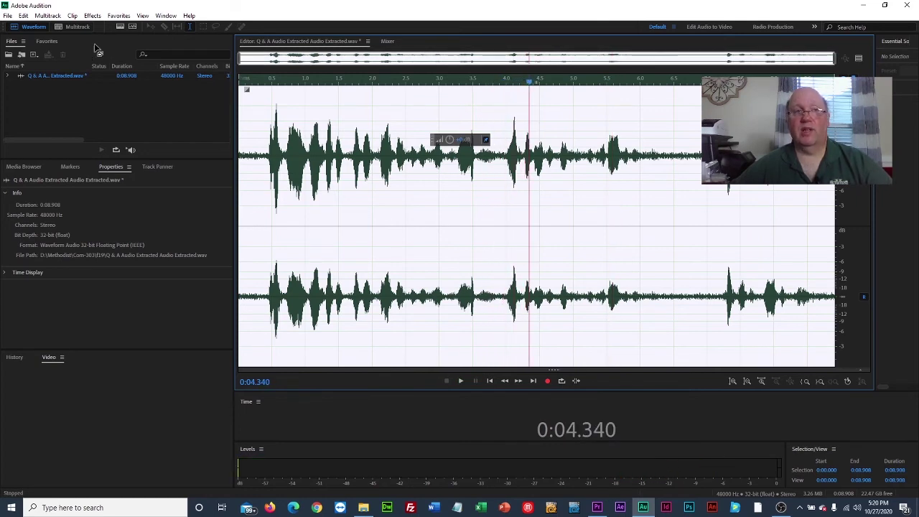
Step: Open the 10-band Graphic Equalizer, set 125 Hz to 13.8, 250 Hz to 16.7, 500 Hz to 14.5 and 1 kHz to 11.3, and preview from 3 seconds
left_click(92, 16)
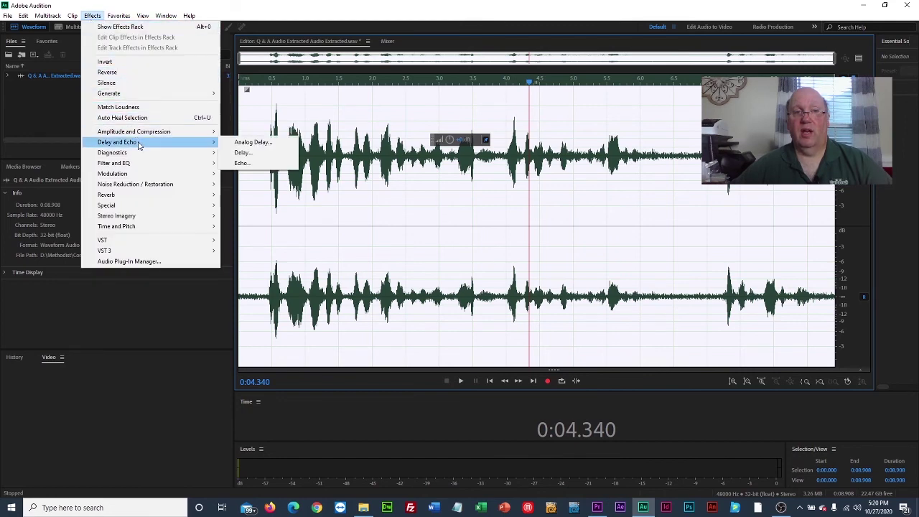
mouse_move(146, 166)
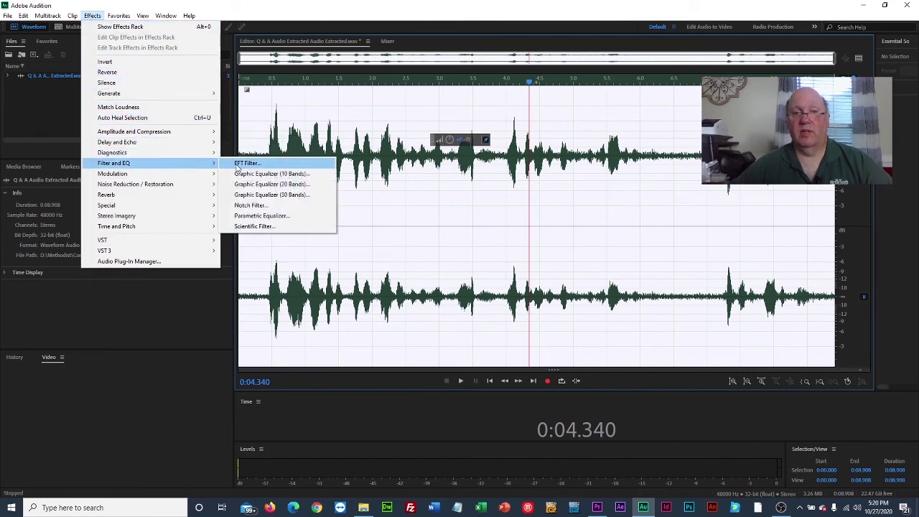
left_click(276, 174)
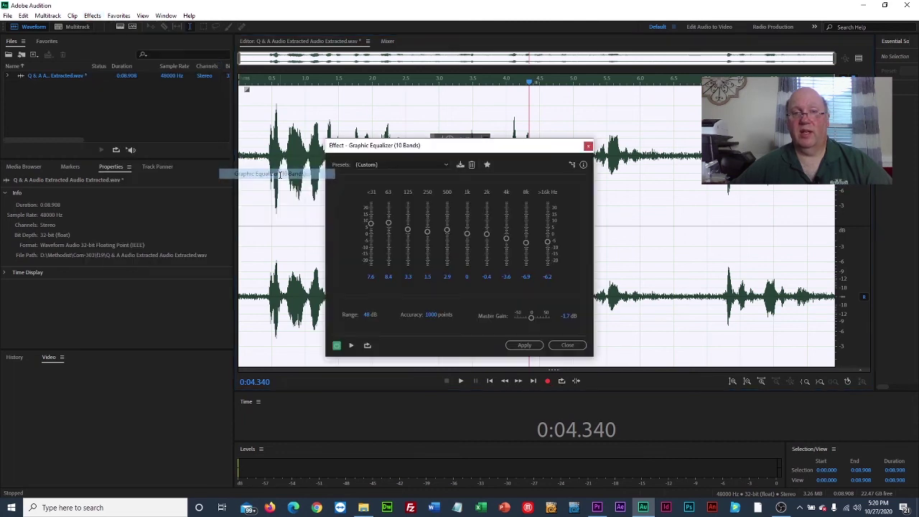
left_click_drag(425, 157, 191, 149)
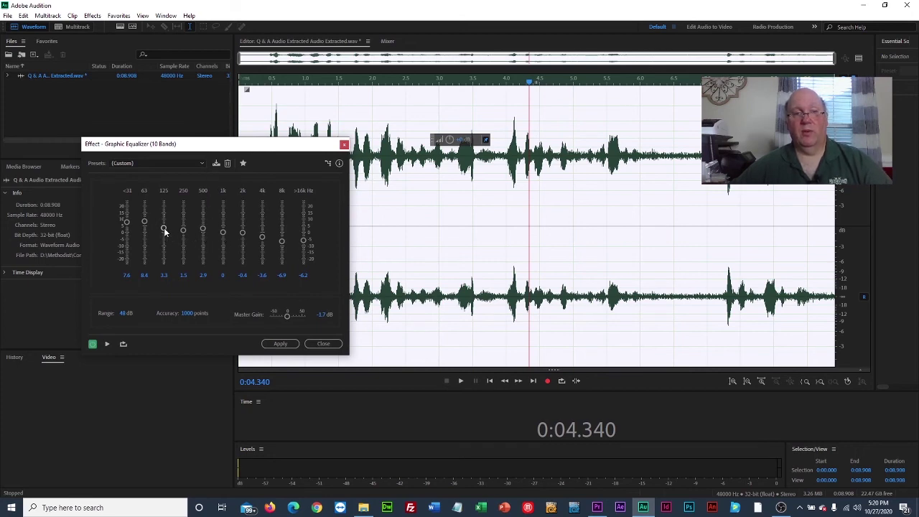
left_click_drag(165, 229, 225, 219)
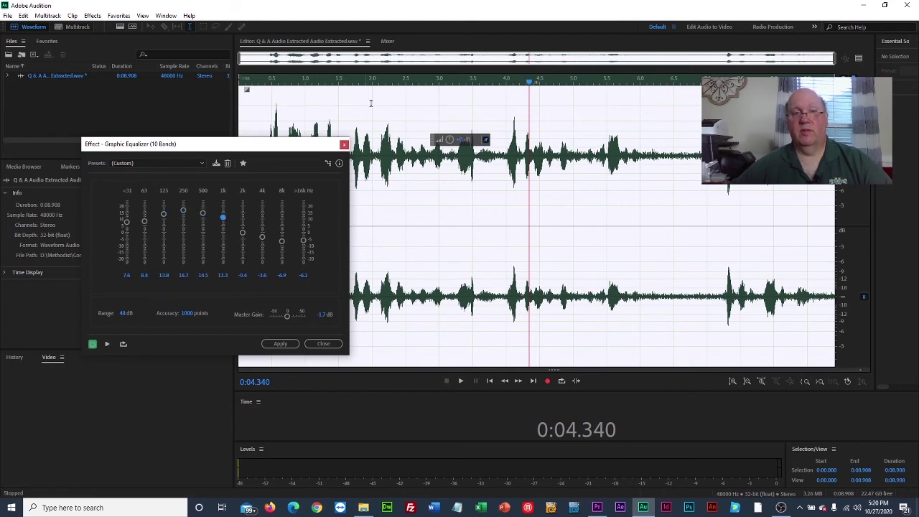
left_click(437, 85)
key("space")
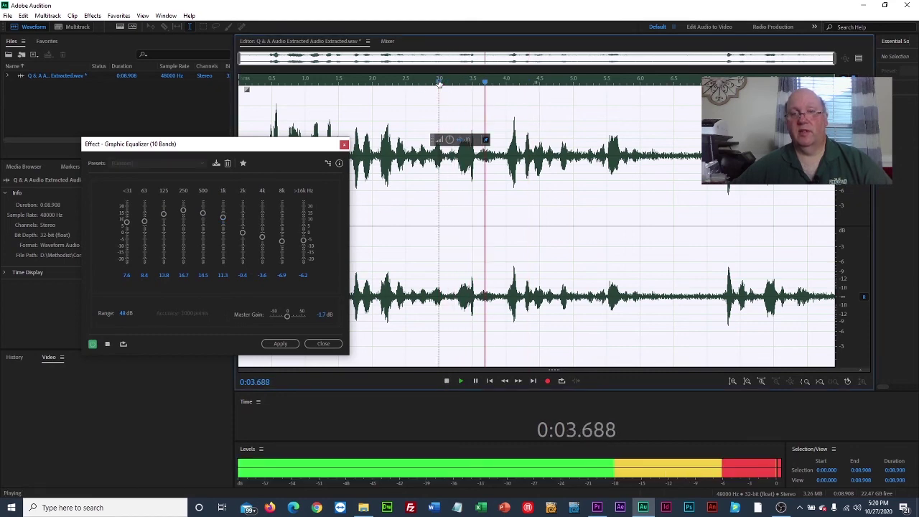
key("space")
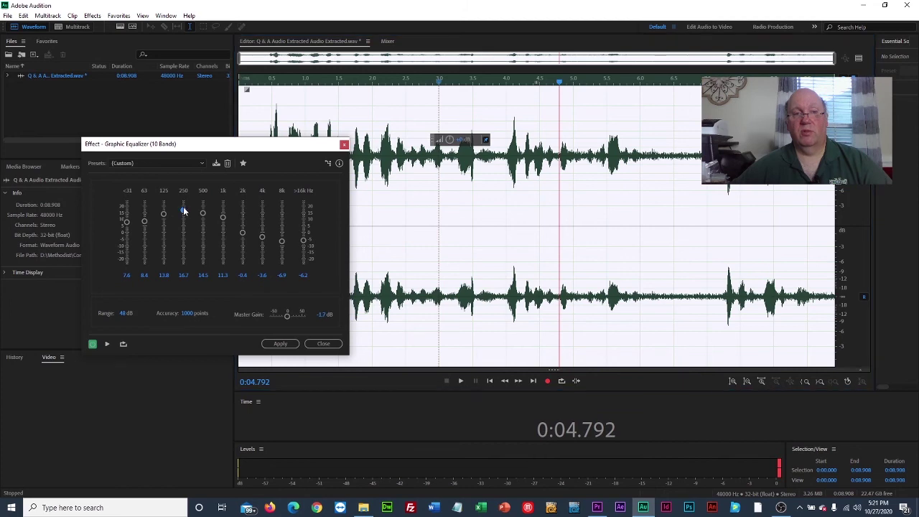
Step: Lower the equalizer's 125 Hz band to 6.5, 250 Hz to 8.4 and 500 Hz to 8, and preview the sound
left_click_drag(165, 215, 198, 221)
key("space")
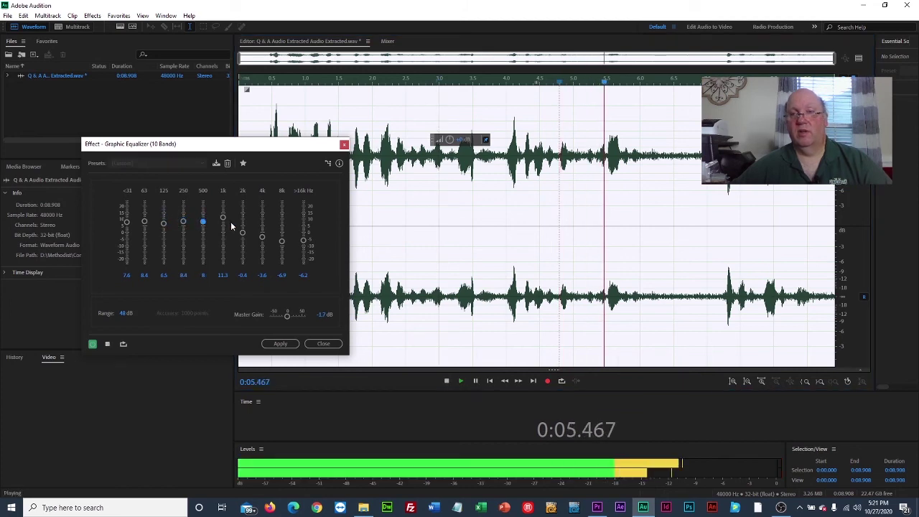
key("space")
left_click(347, 84)
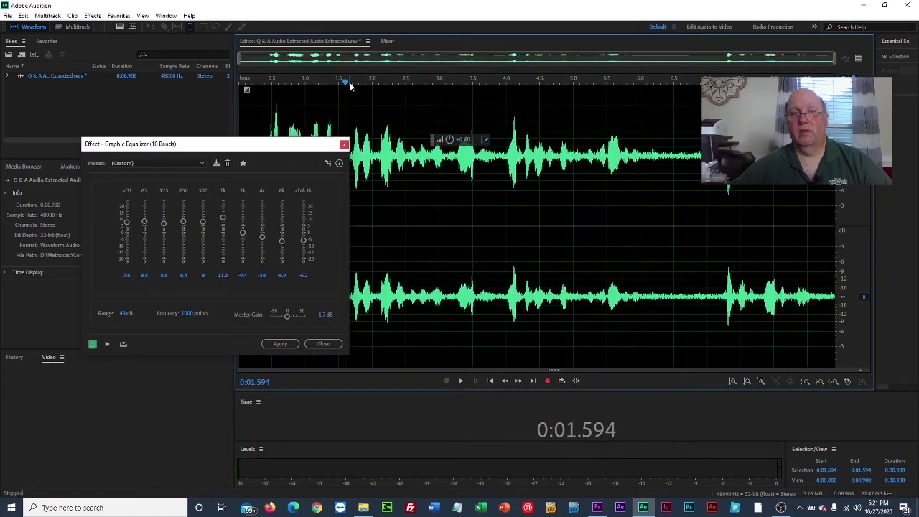
key("space")
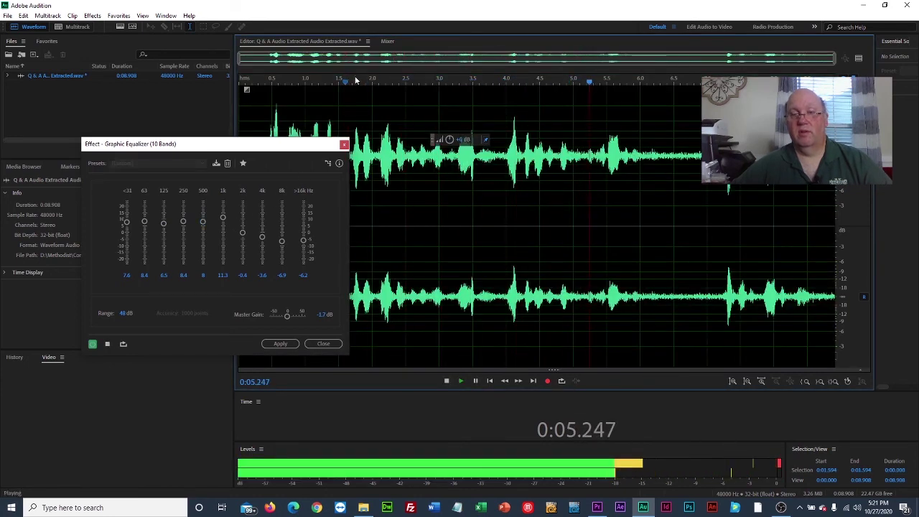
key("space")
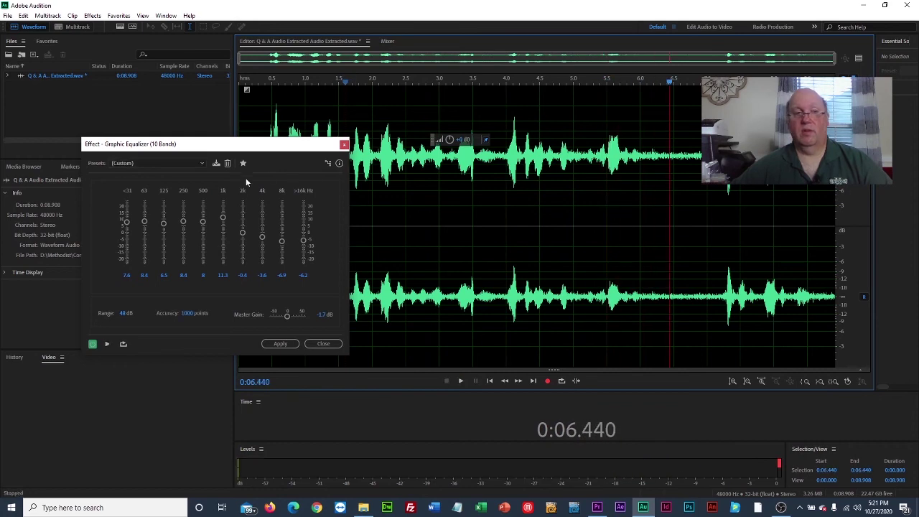
Step: Lower the equalizer's <31 Hz band to -4.4 and the 63 Hz band to -0.4, and preview from about 2.8 seconds
left_click_drag(126, 223, 144, 233)
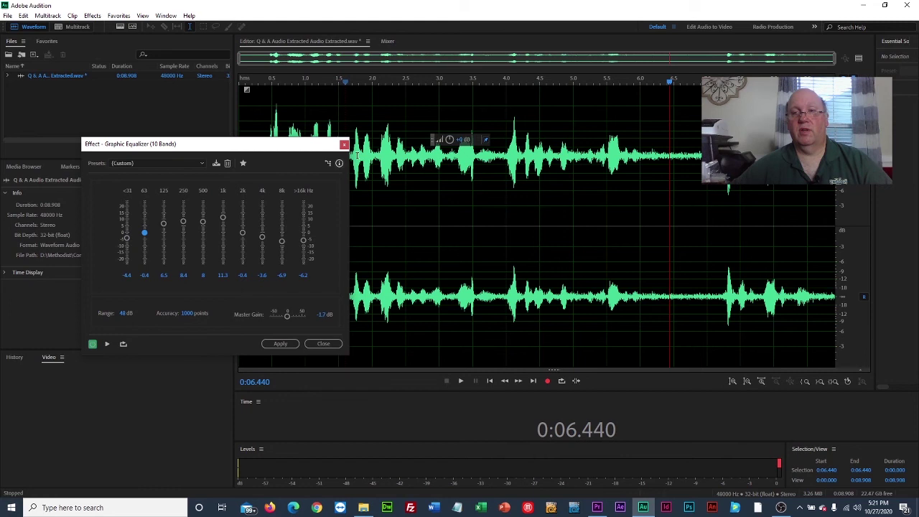
left_click(426, 74)
key("space")
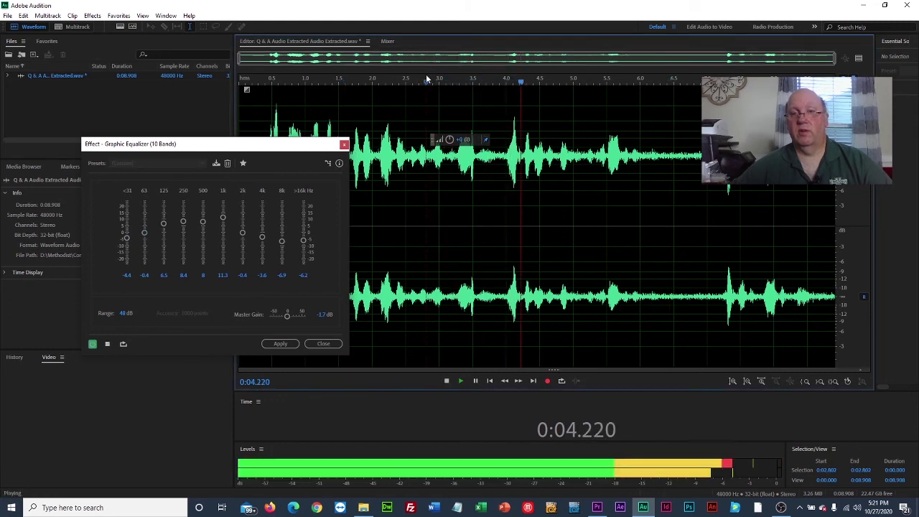
key("space")
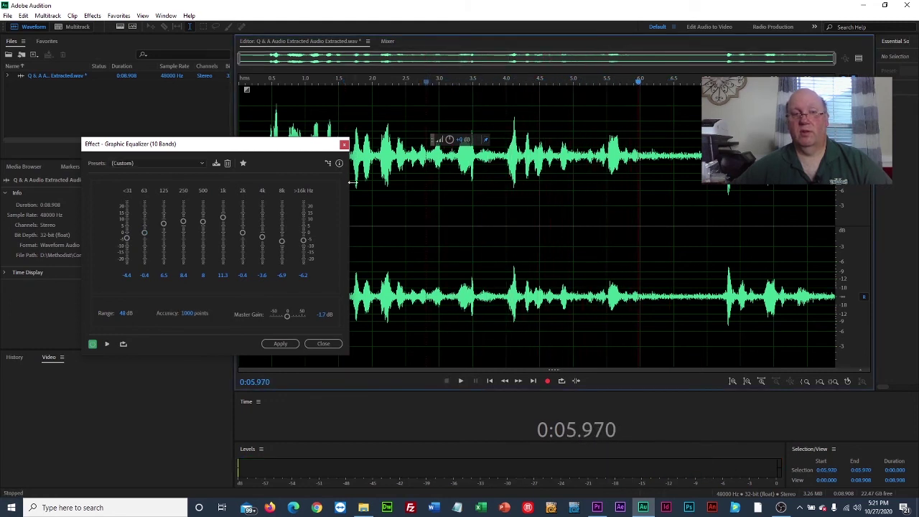
Step: Lower the equalizer's 1 kHz band to 4.7 and preview the audio from about 3 seconds
left_click_drag(222, 219, 223, 225)
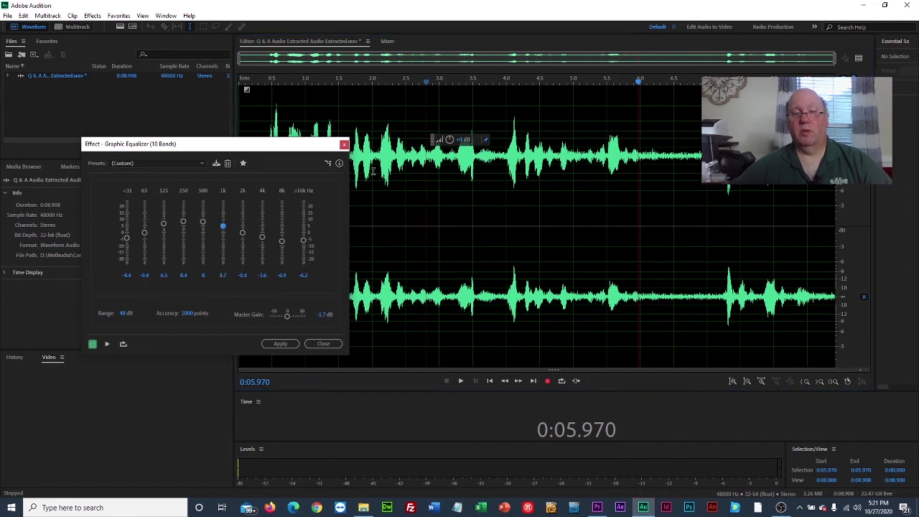
left_click(438, 84)
key("space")
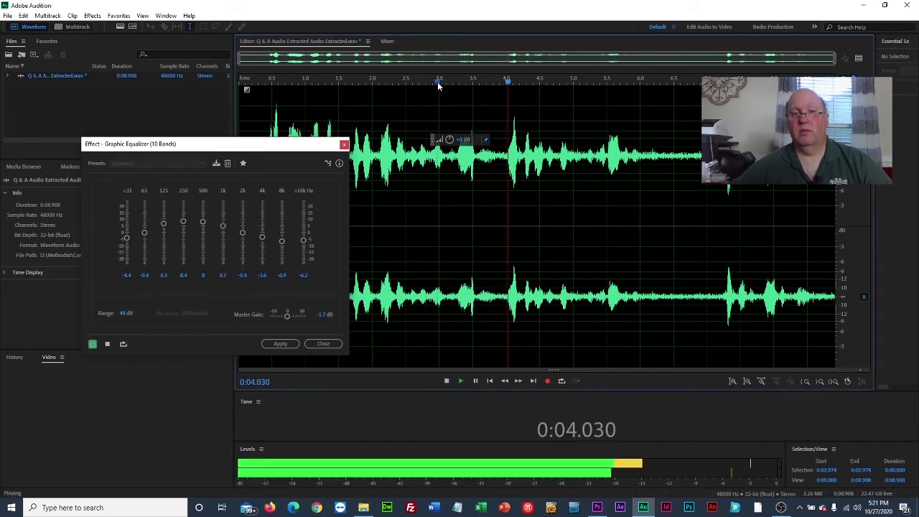
key("space")
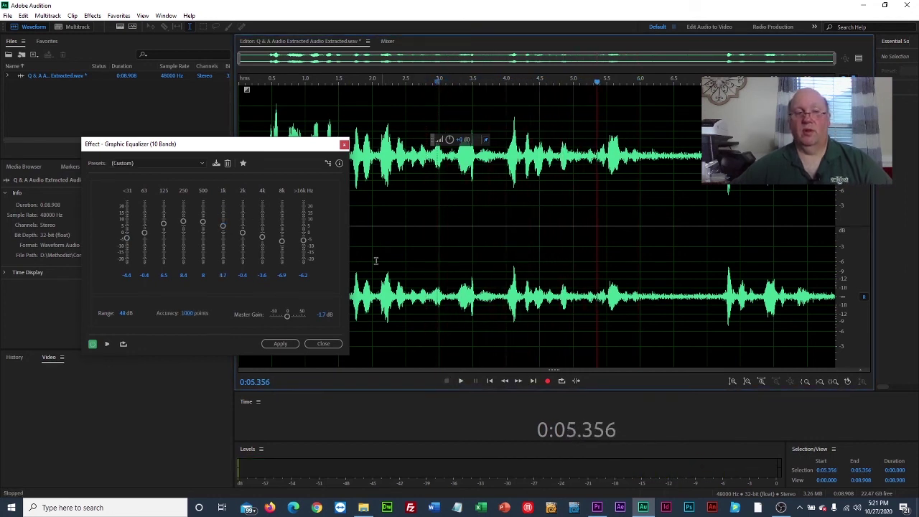
Step: Apply the equalizer settings to the entire file and save the extracted WAV
left_click(284, 342)
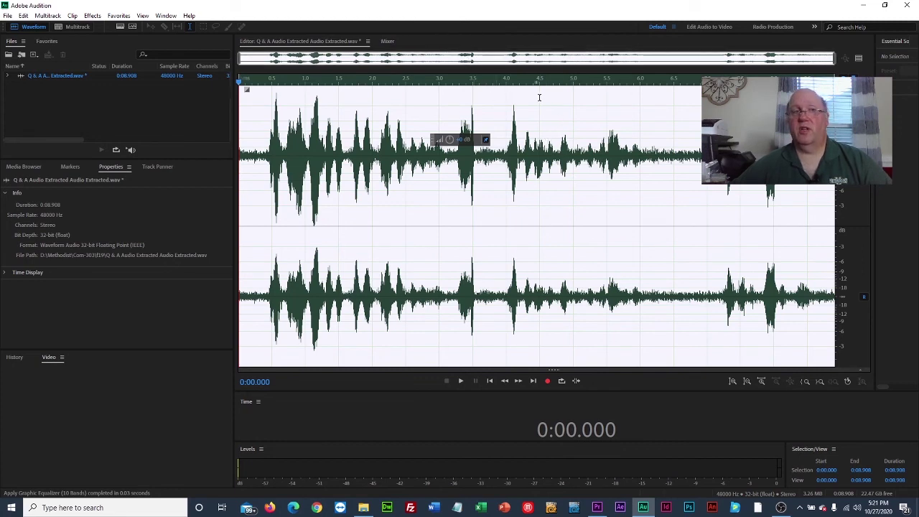
key("ctrl+s")
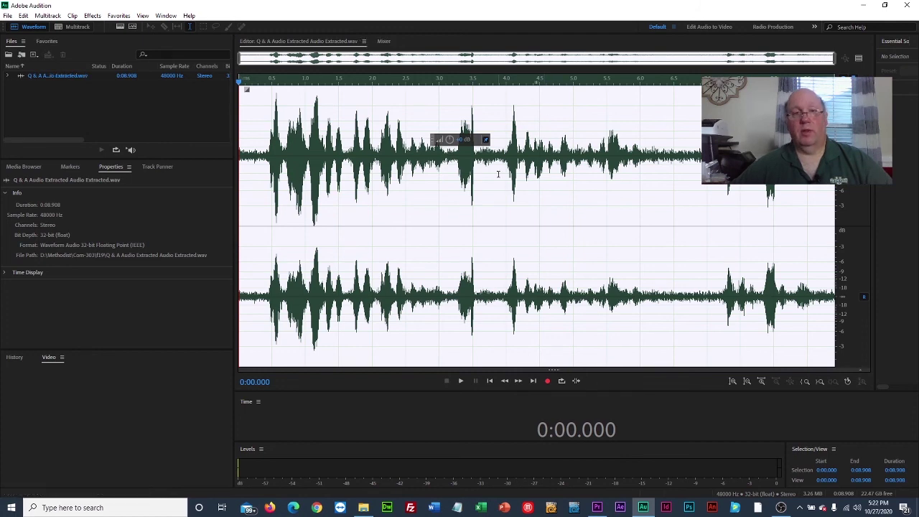
left_click(7, 15)
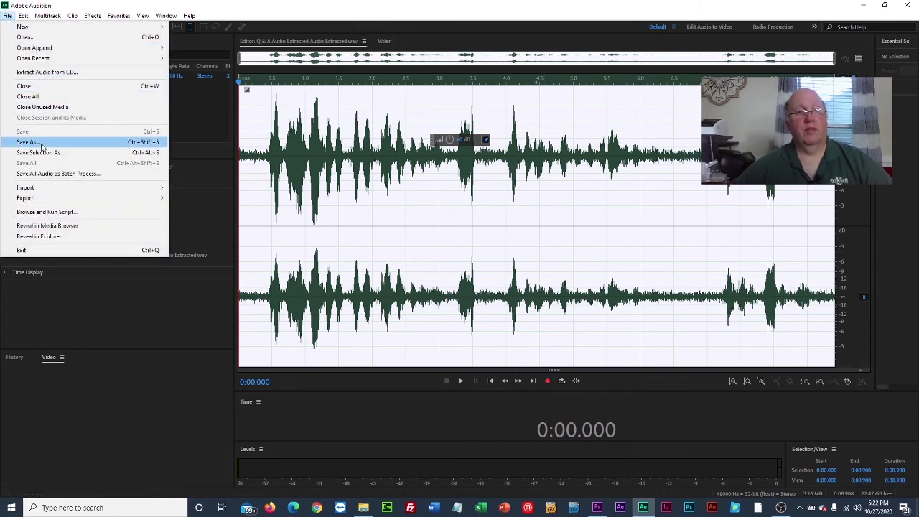
Step: Switch to Premiere Pro and play the last Q & A.mp4 segment in franklin2 twice, starting shortly before it, to check the processed audio
key("alt+Tab")
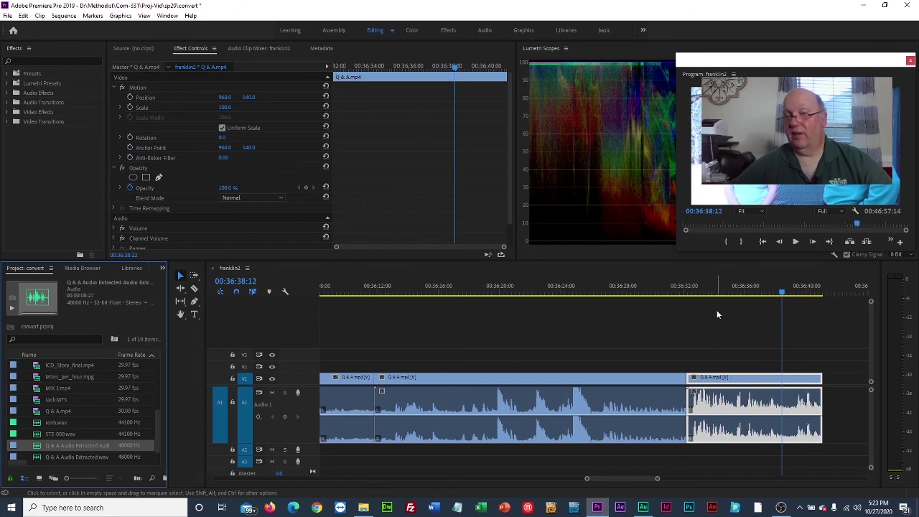
left_click(676, 290)
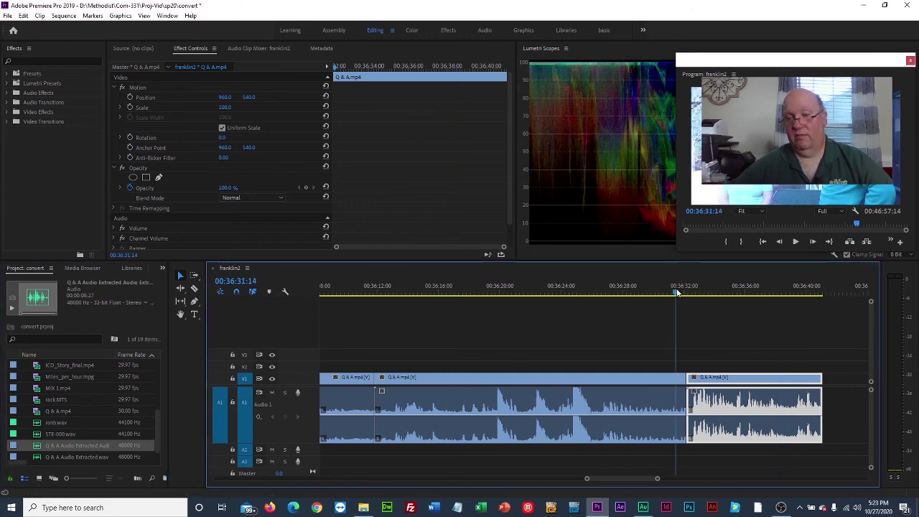
key("space")
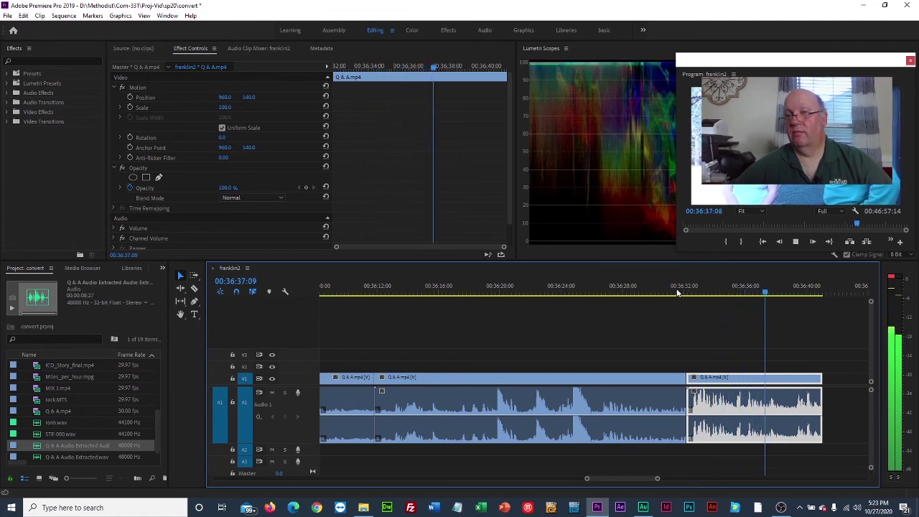
key("space")
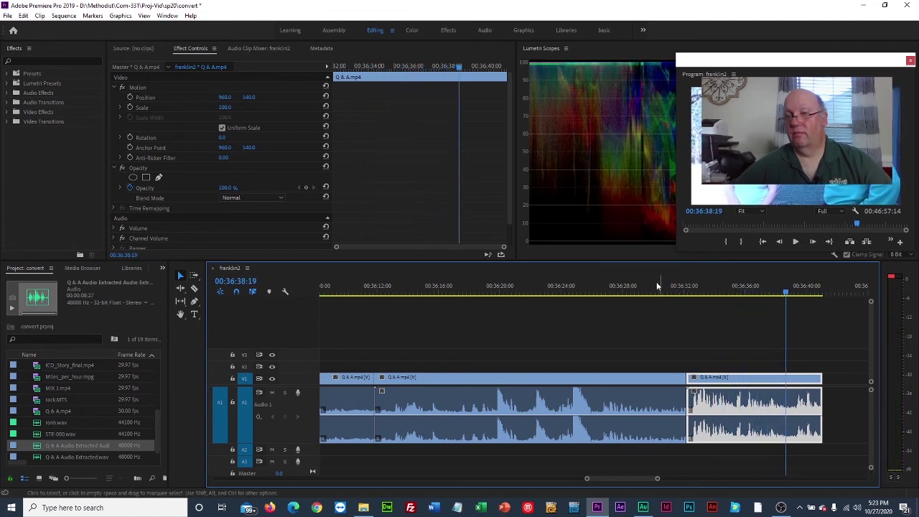
left_click(649, 292)
key("space")
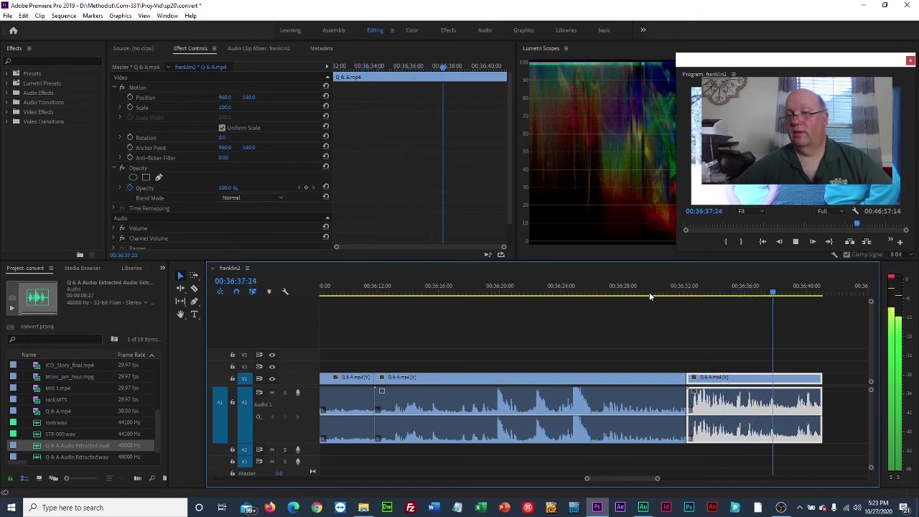
key("space")
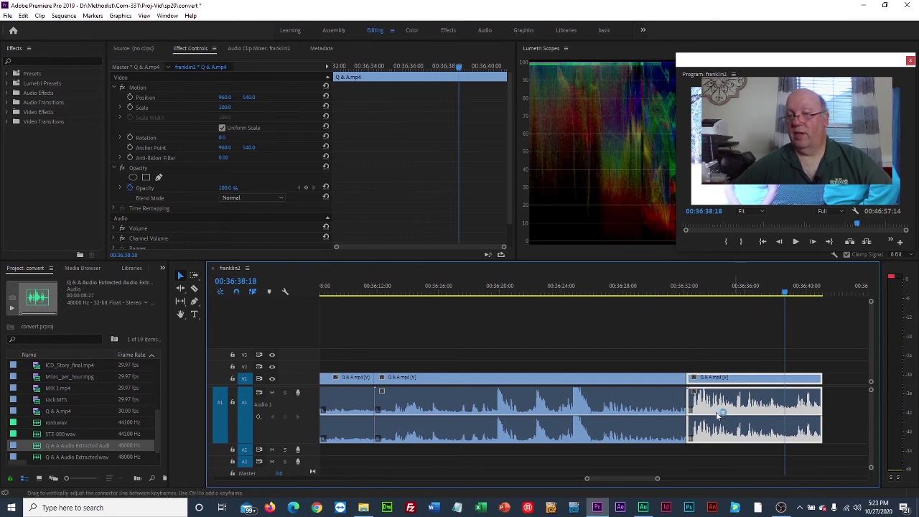
Step: Increase the height of the Audio 1 track in the timeline and save the convert project
left_click_drag(287, 442, 287, 471)
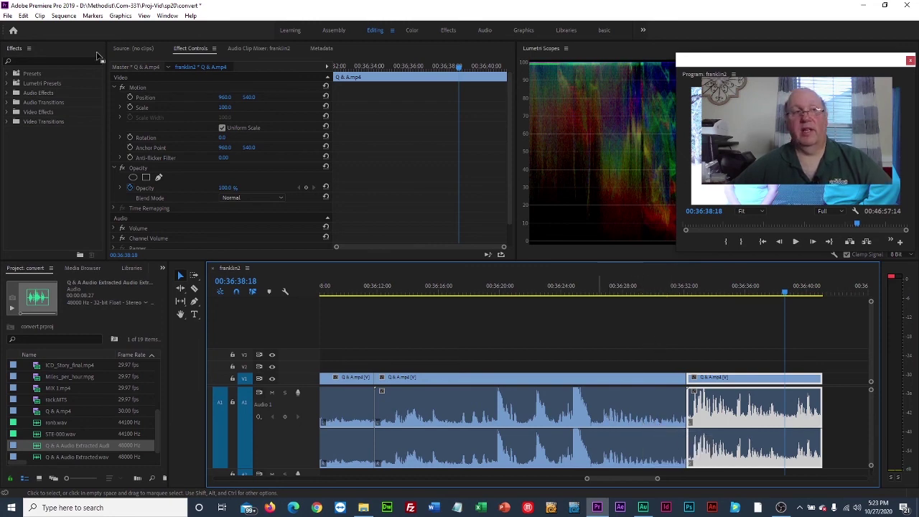
left_click(7, 15)
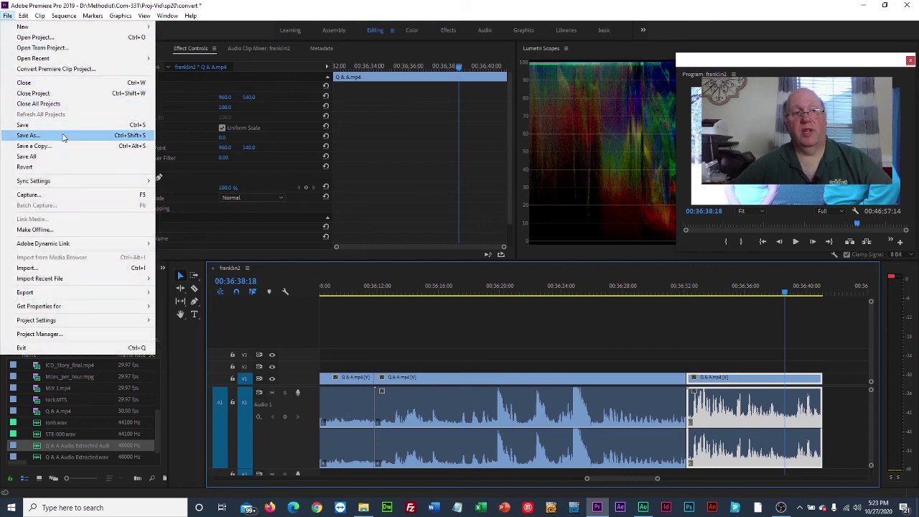
left_click(56, 124)
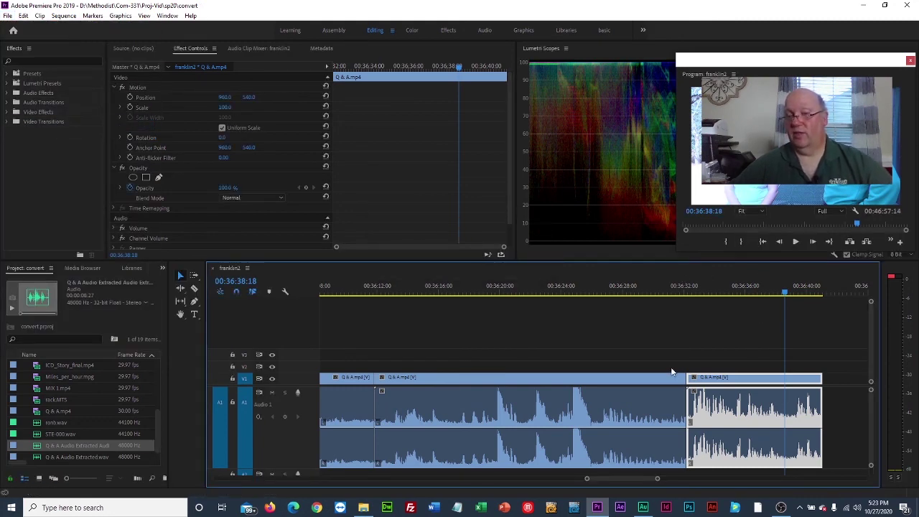
Step: Switch to Audition and close the program
left_click(643, 507)
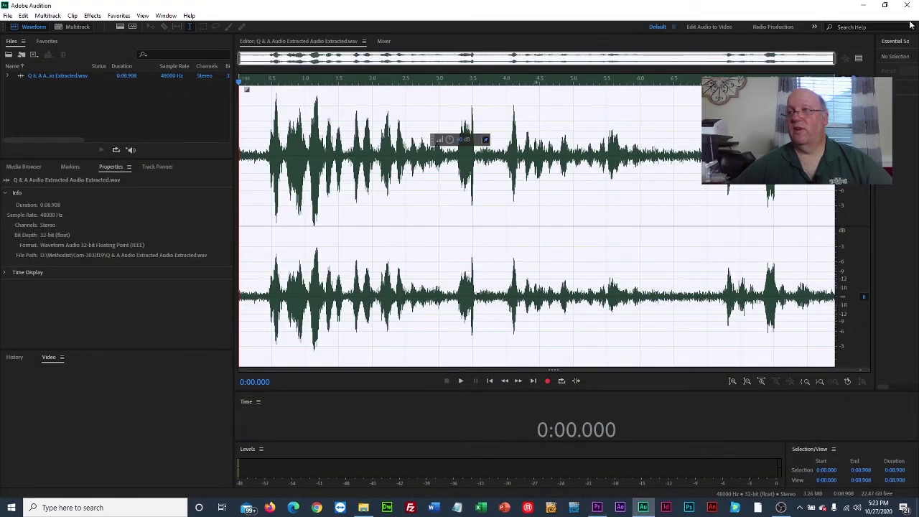
left_click(907, 5)
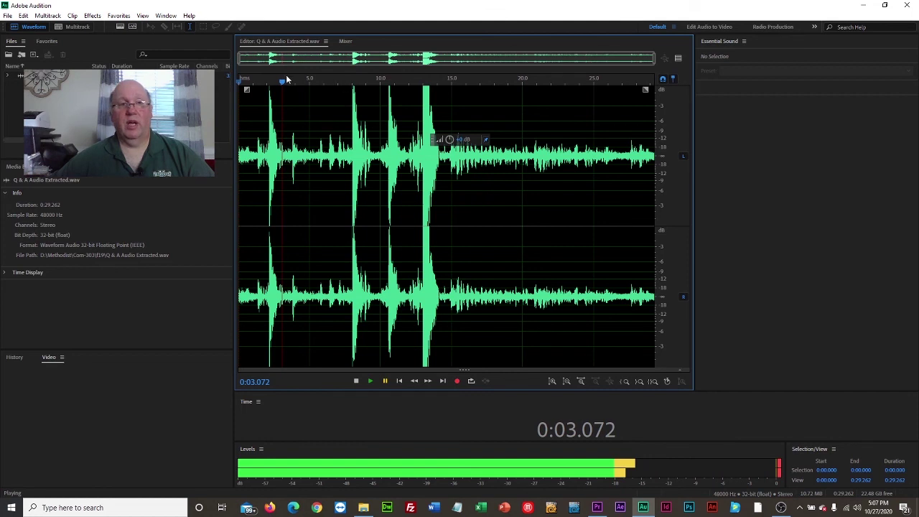
Step: Play the extracted WAV from the beginning through the first loud peak just after 2 seconds
left_click_drag(283, 83, 235, 86)
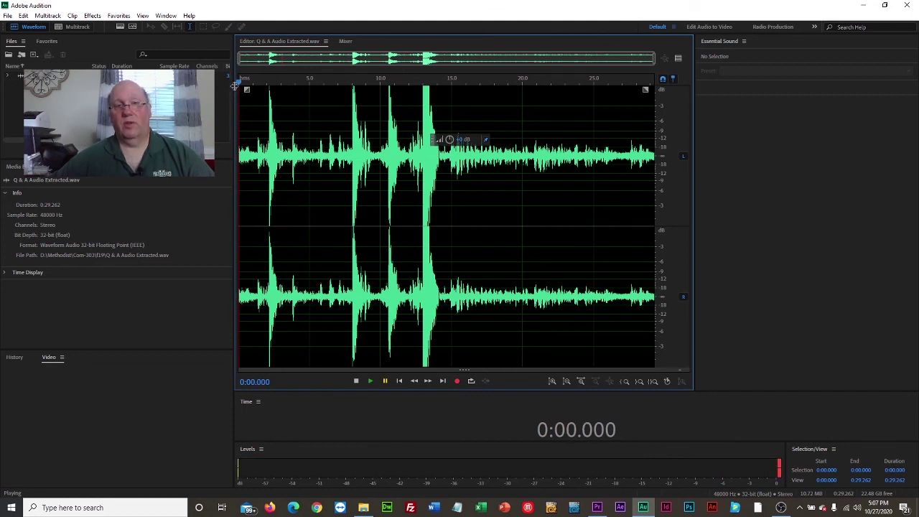
key("space")
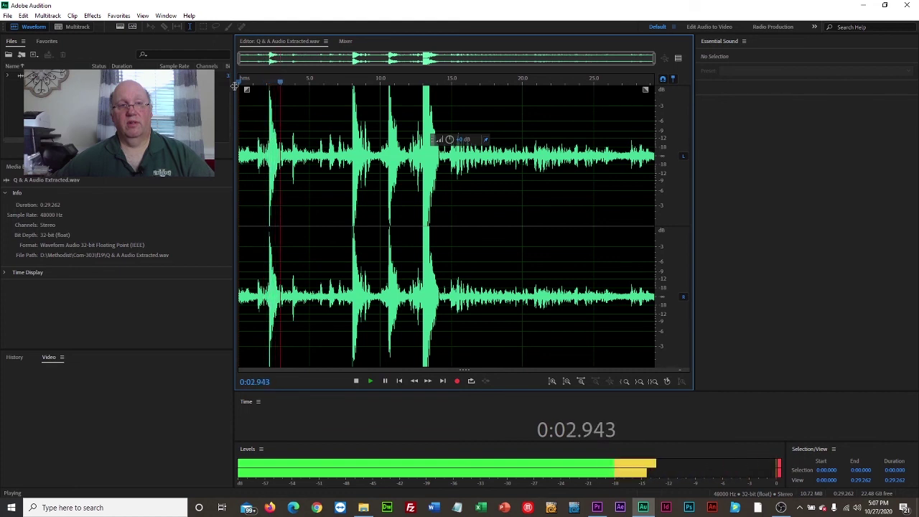
key("space")
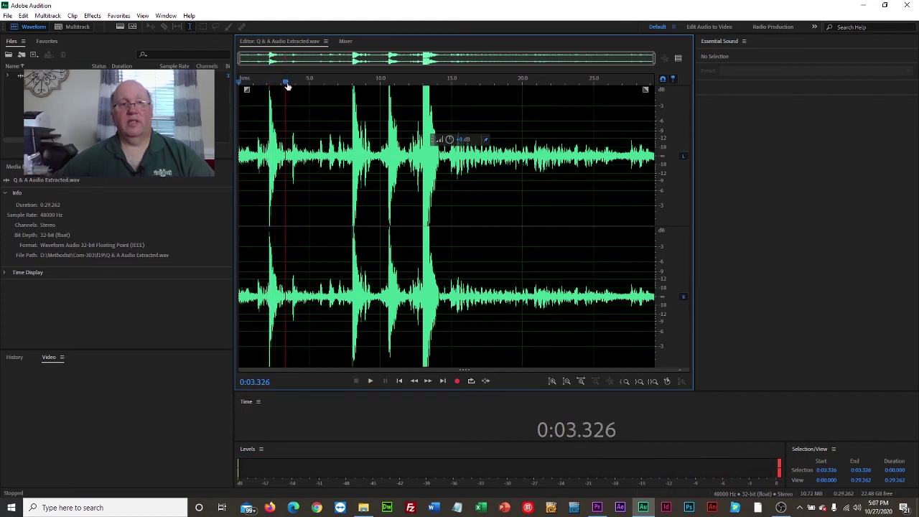
left_click_drag(287, 84, 280, 85)
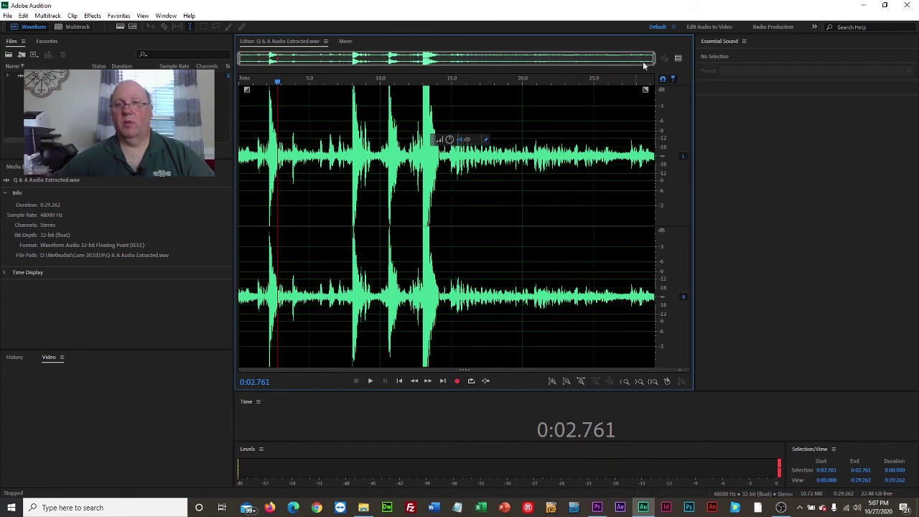
Step: Reduce the volume of the loud peak between about 2.14 and 2.50 seconds and play that passage back
left_click_drag(653, 64, 306, 61)
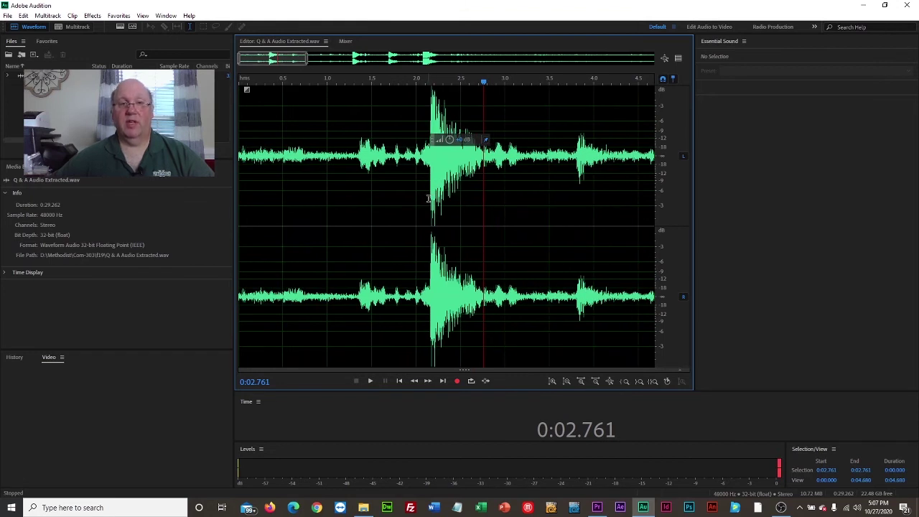
left_click_drag(428, 198, 457, 201)
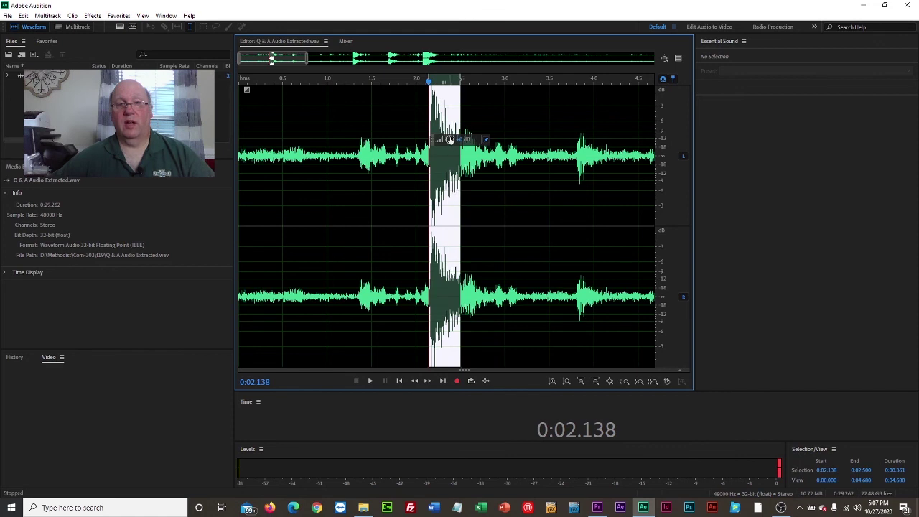
left_click_drag(448, 138, 425, 138)
left_click(415, 123)
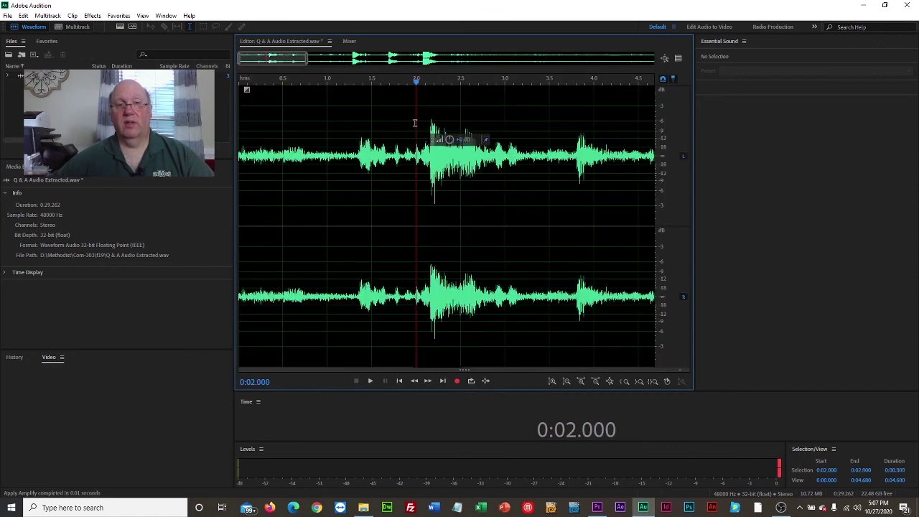
left_click(364, 81)
key("space")
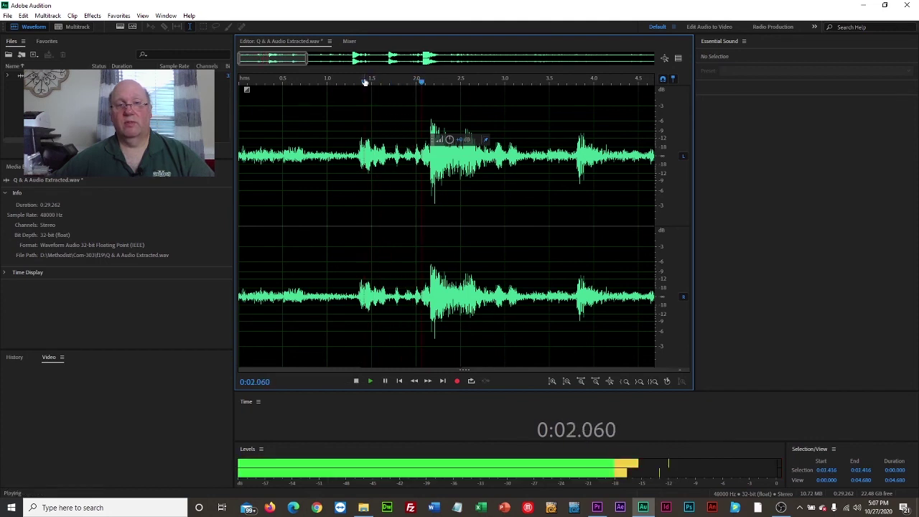
key("space")
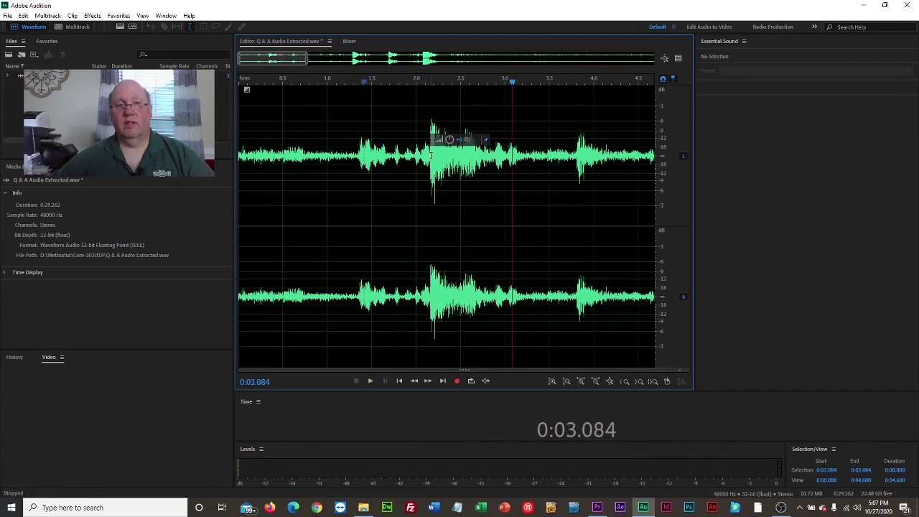
Step: Lower the volume of the narrow spike left at about 2.2 seconds and replay from about 1.66 seconds
mouse_move(428, 154)
left_mouse_down()
mouse_move(475, 156)
mouse_move(447, 156)
mouse_move(439, 142)
left_mouse_up()
left_click(405, 193)
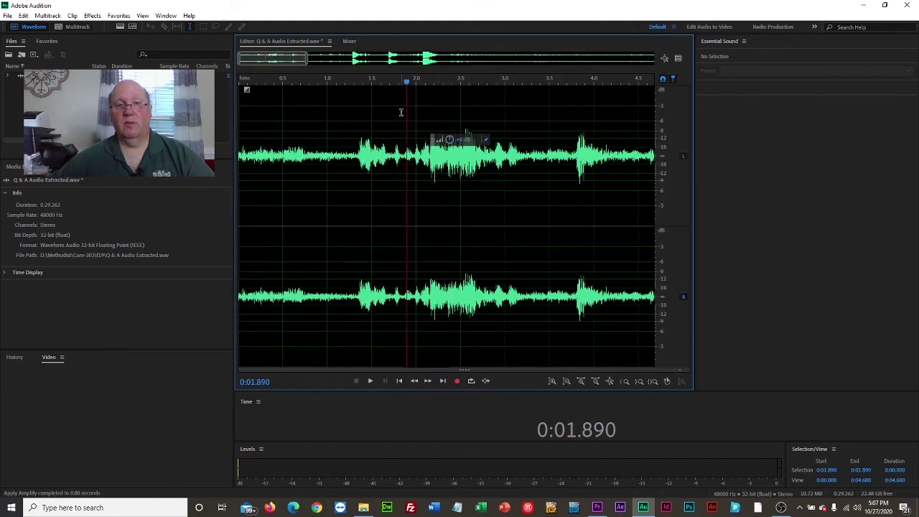
left_click(387, 83)
key("space")
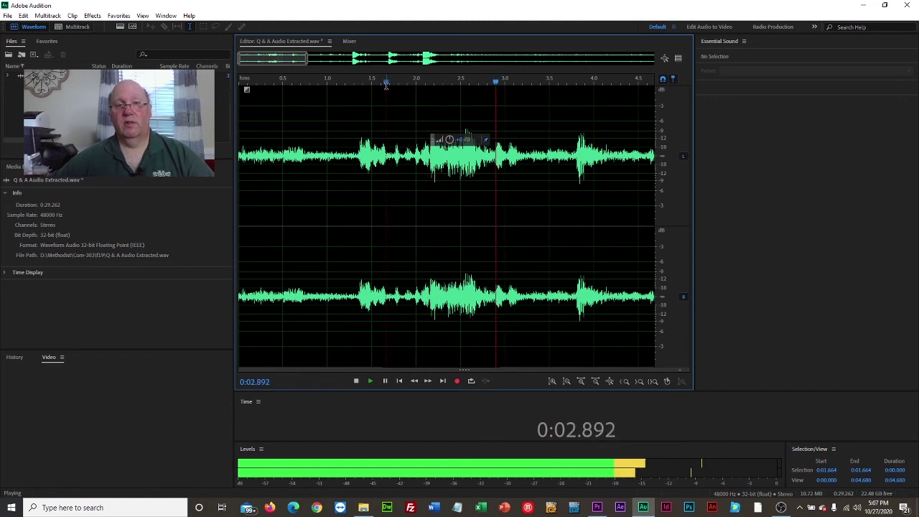
key("space")
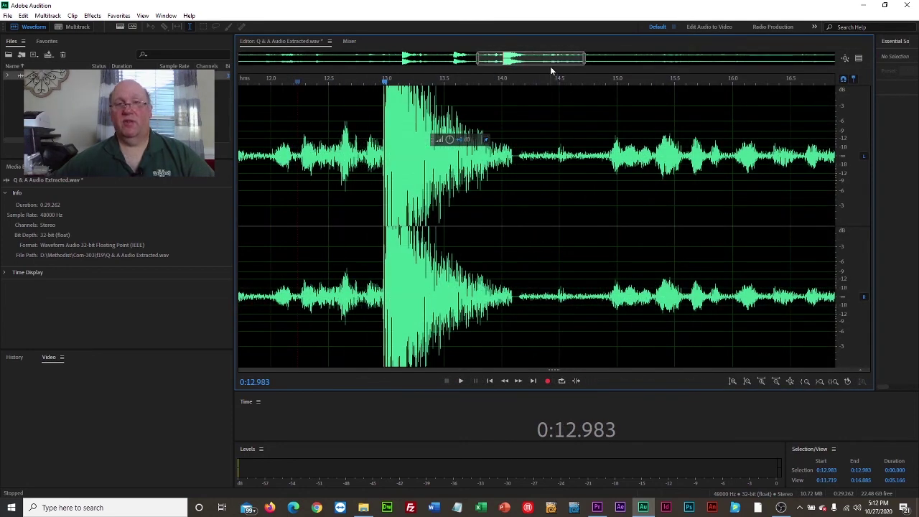
Step: Play the audio from about 11.2 seconds through the large peak at 13 seconds to about 15.7 seconds
left_click_drag(554, 59, 531, 59)
left_click(302, 81)
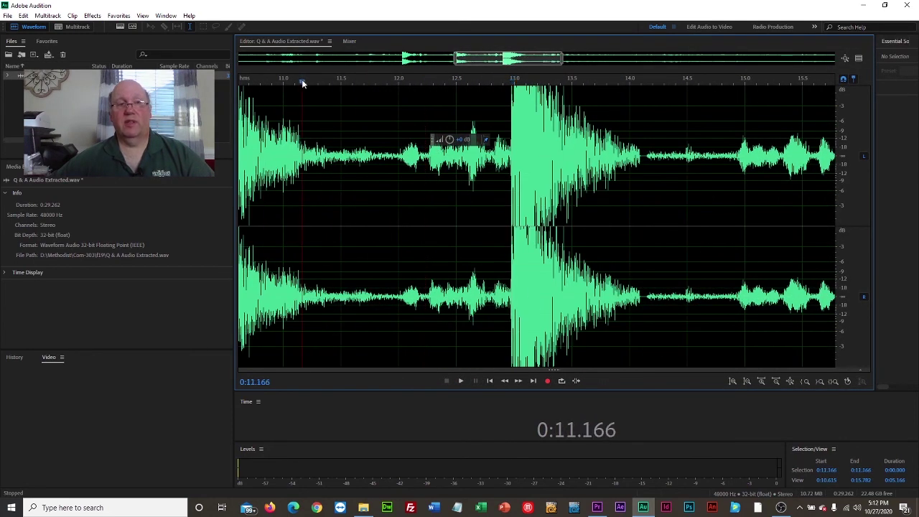
key("space")
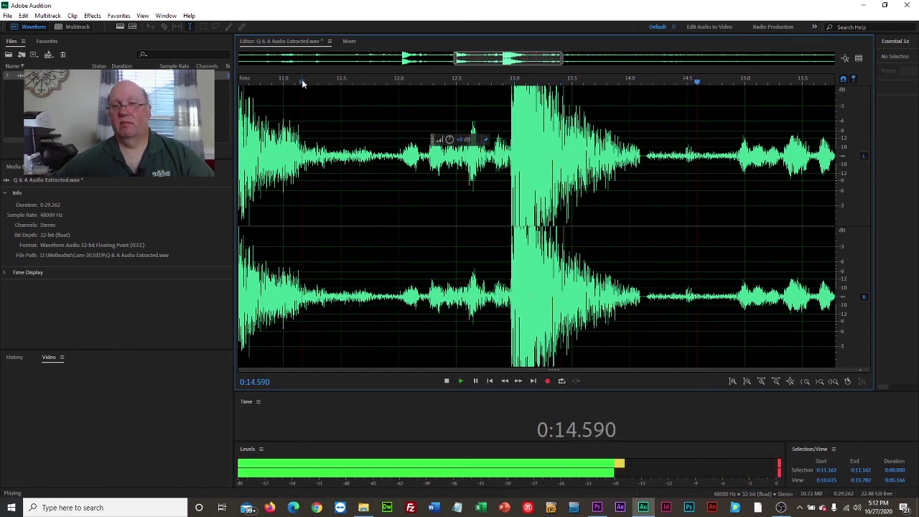
key("space")
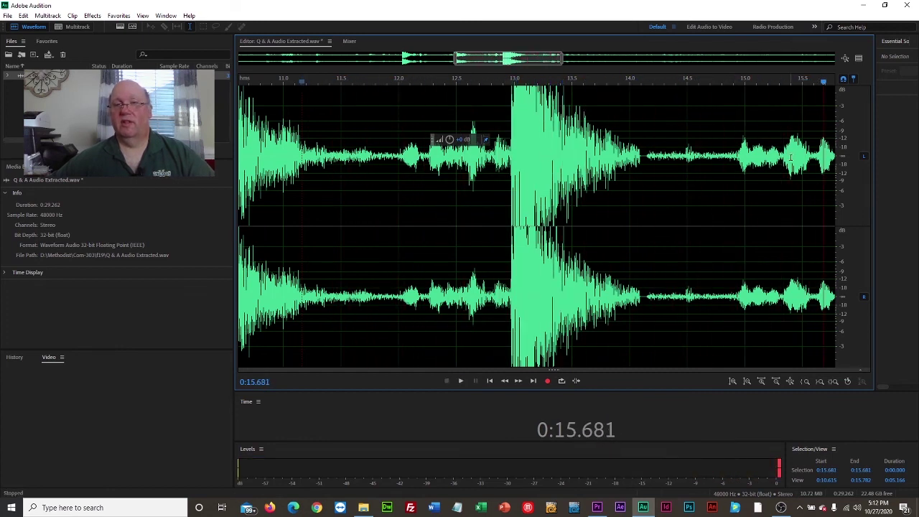
Step: View the spectral pitch display, switch to the spectral frequency display and activate the Spot Healing Brush
left_click_drag(495, 59, 527, 59)
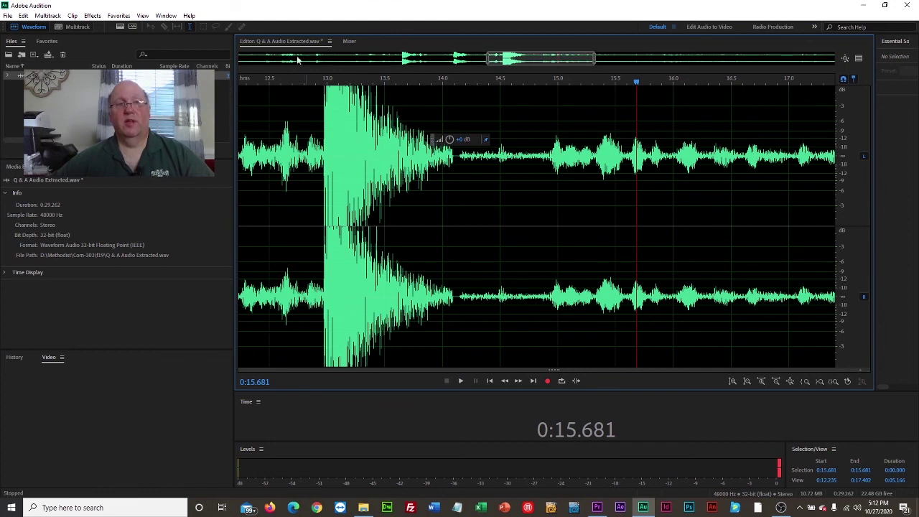
left_click(133, 26)
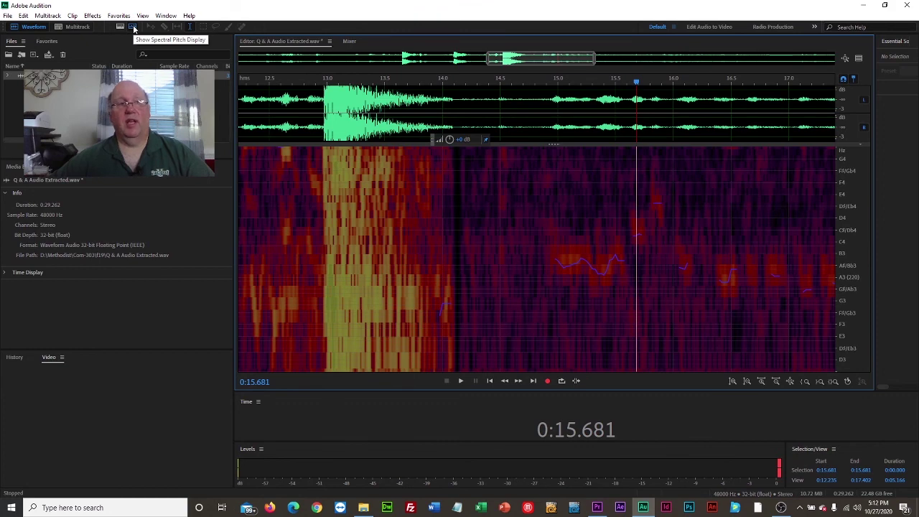
left_click(121, 28)
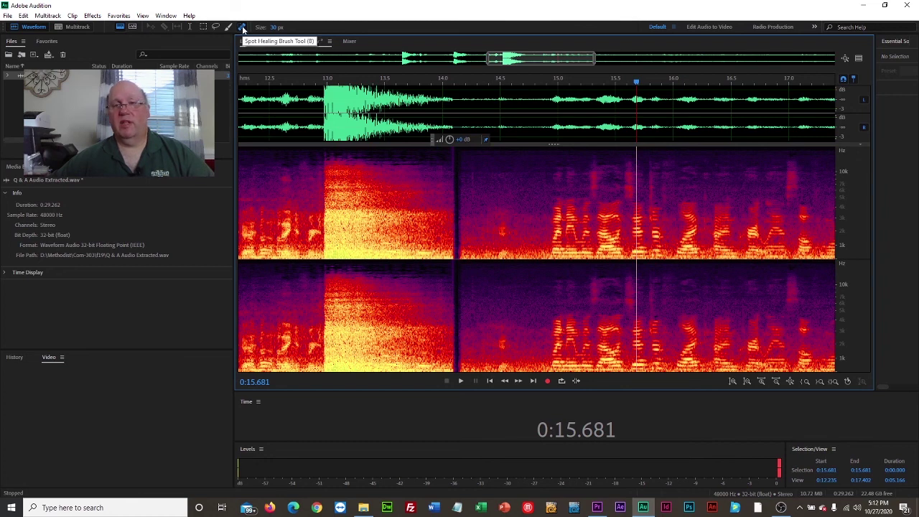
left_click(242, 27)
Step: Play the quiet passage between about 14.2 and 14.8 seconds repeatedly to locate the small noise before the speech
mouse_move(633, 84)
left_mouse_down()
mouse_move(570, 86)
mouse_move(666, 86)
left_mouse_up()
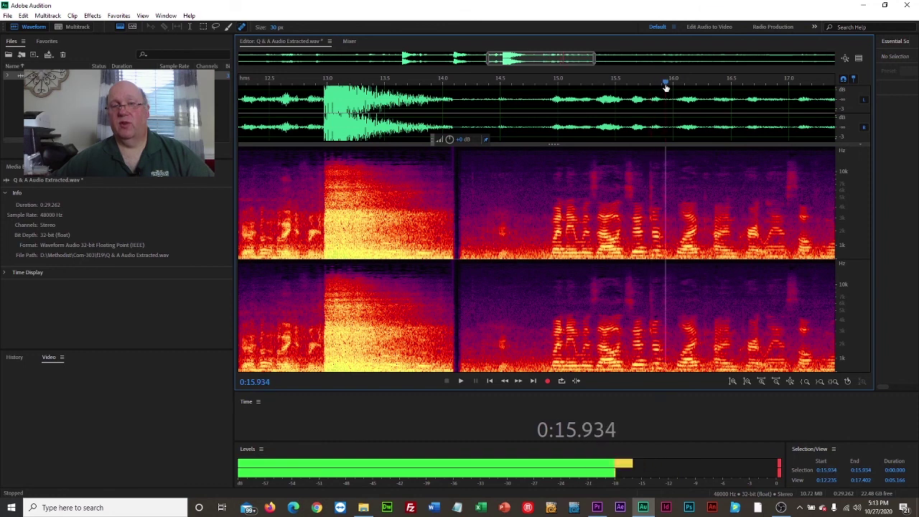
left_click(546, 144)
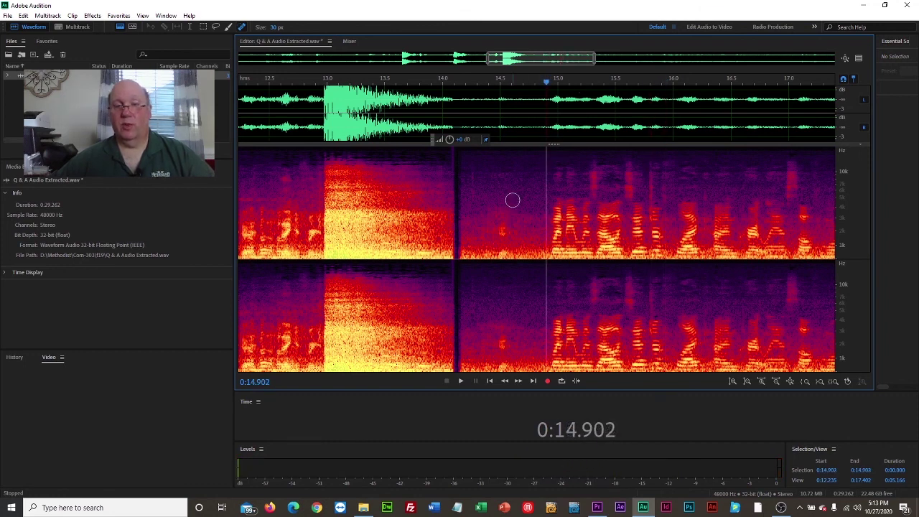
left_click(488, 83)
key("space")
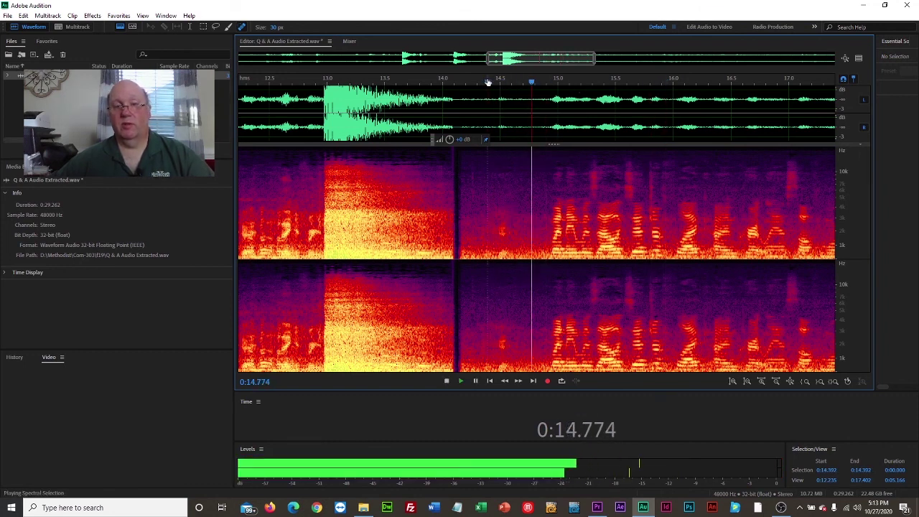
key("space")
left_click(463, 84)
key("space")
key("space")
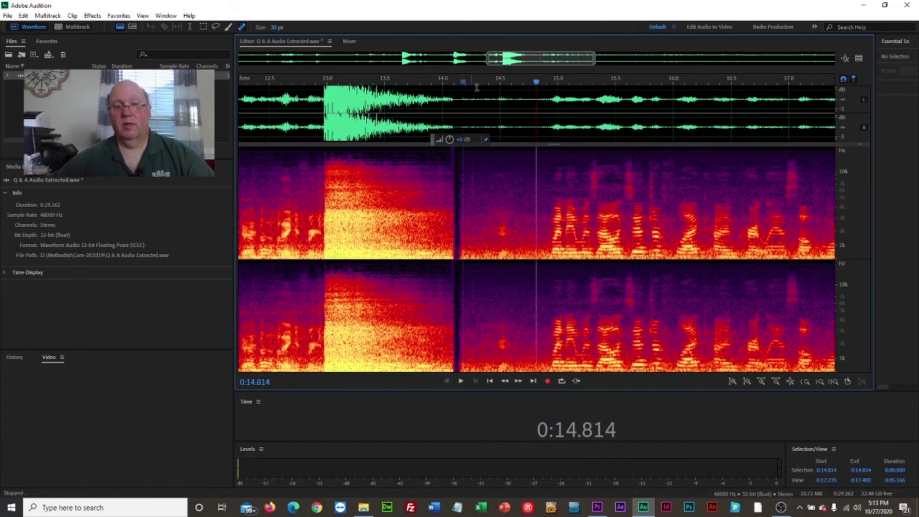
left_click(488, 84)
key("space")
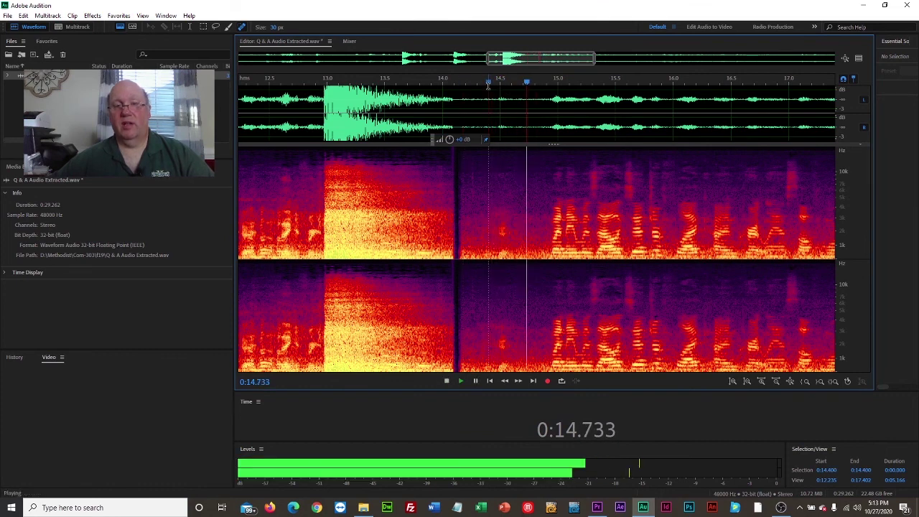
key("space")
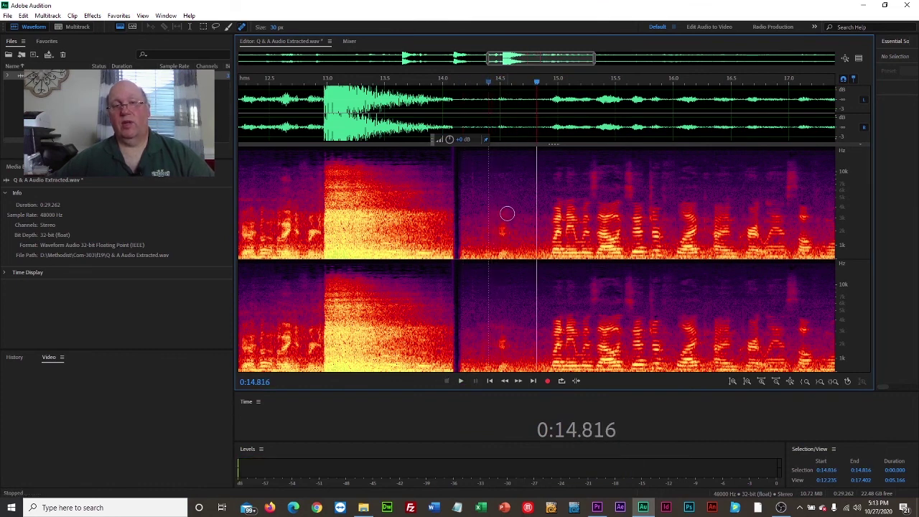
Step: Heal the small noise near 14.55 seconds in two strokes down to the lowest frequencies and replay the passage twice
left_click_drag(506, 214, 507, 227)
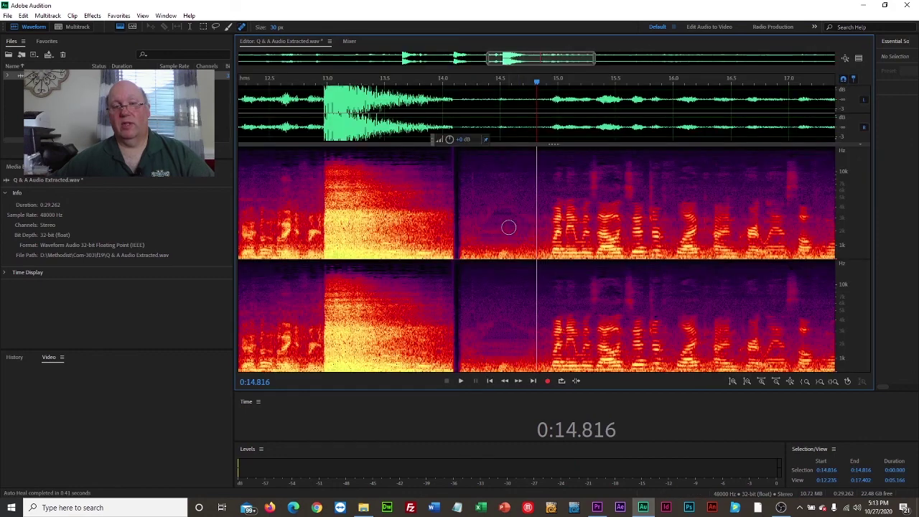
mouse_move(504, 261)
left_mouse_down()
mouse_move(499, 253)
mouse_move(508, 253)
left_mouse_up()
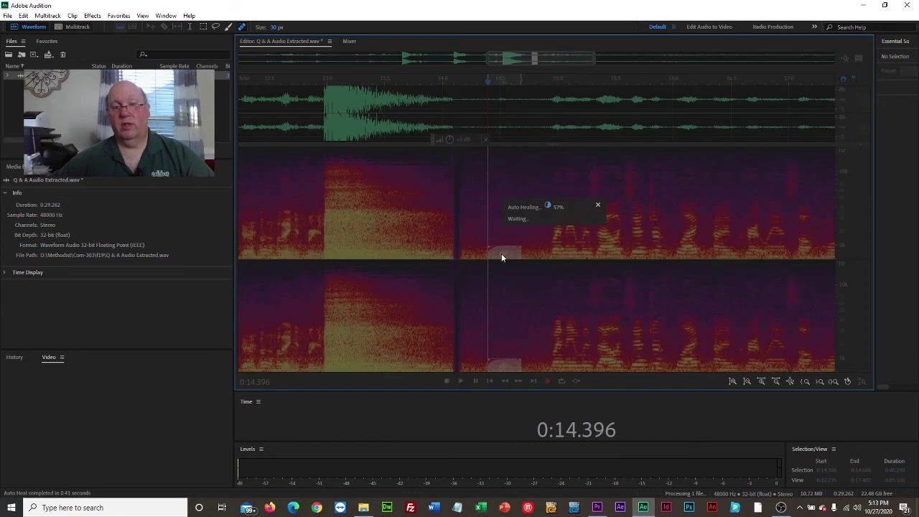
left_click(464, 82)
key("space")
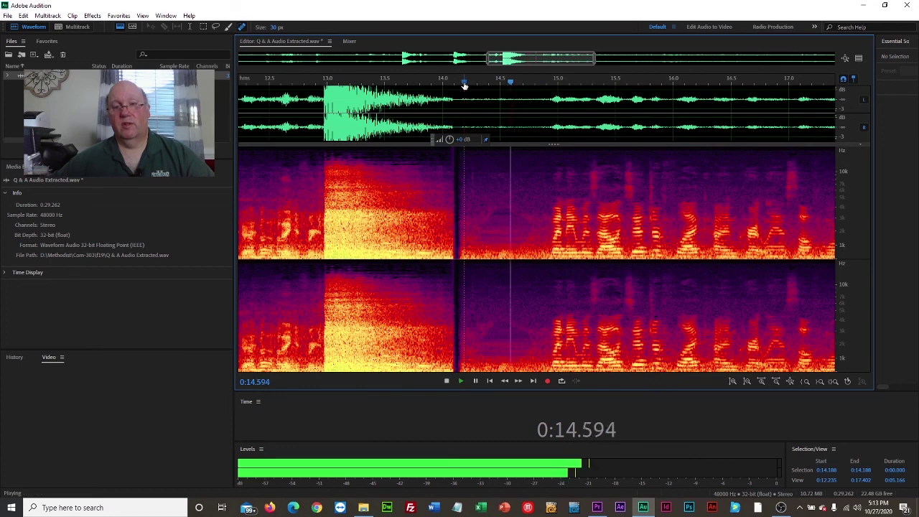
key("space")
left_click(452, 83)
key("space")
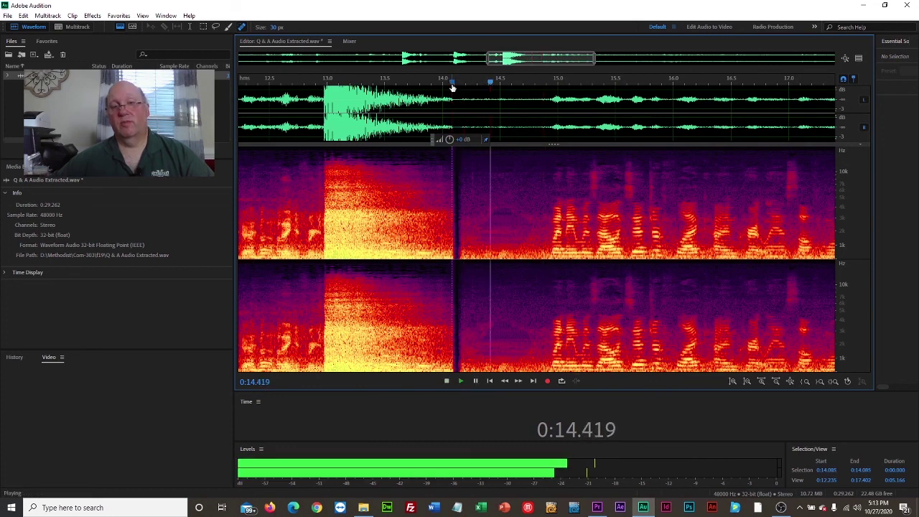
key("space")
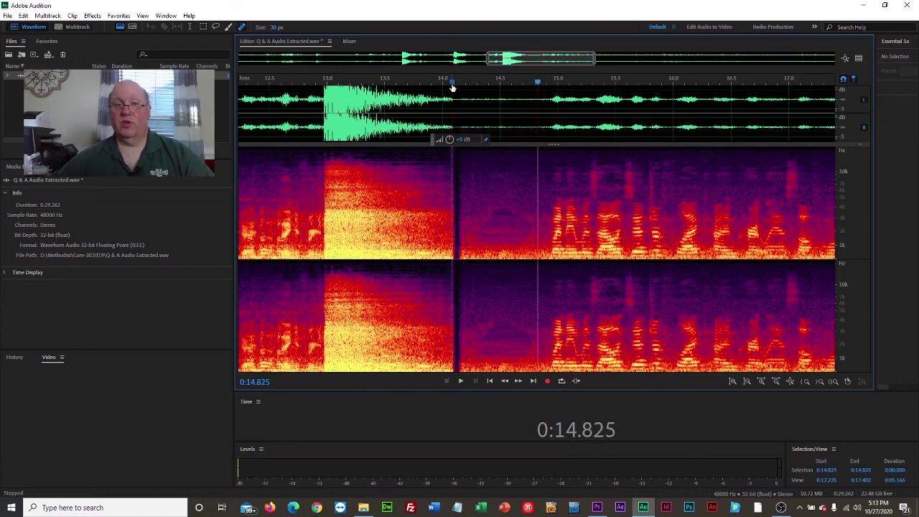